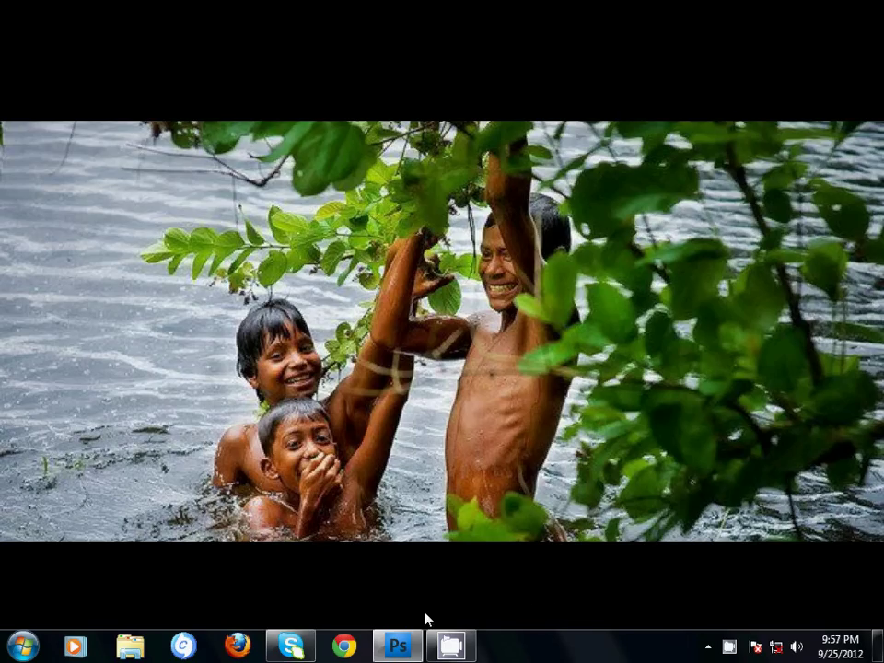
# - Switch from the photo viewer to the empty Photoshop CS4 window via the taskbar
pyautogui.click(396, 649)
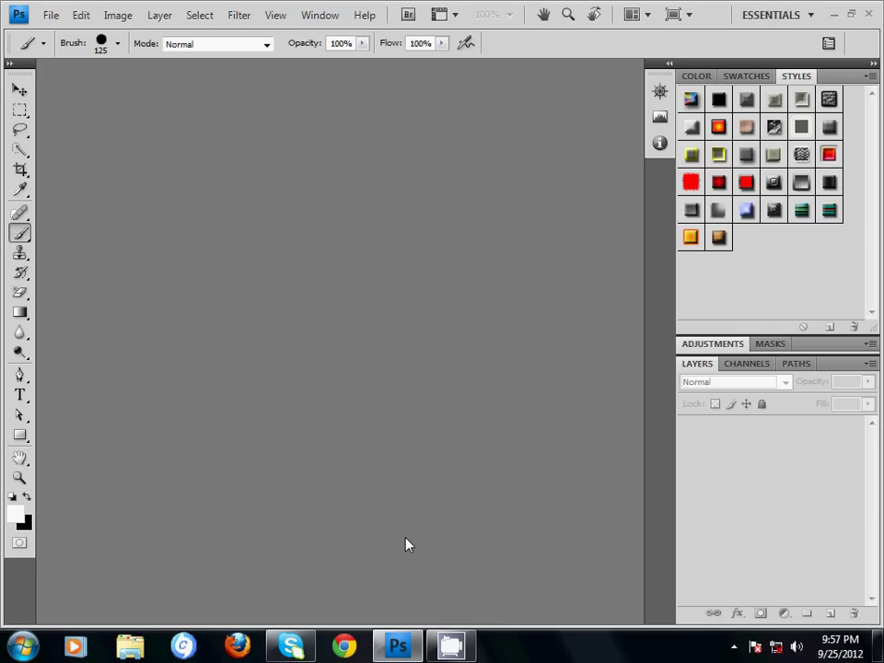
# - Open Daisy-Flower-3.jpg and feltorama-tutorial-layered-flower.jpg together from the internat image folder
pyautogui.hotkey('ctrl', 'o')
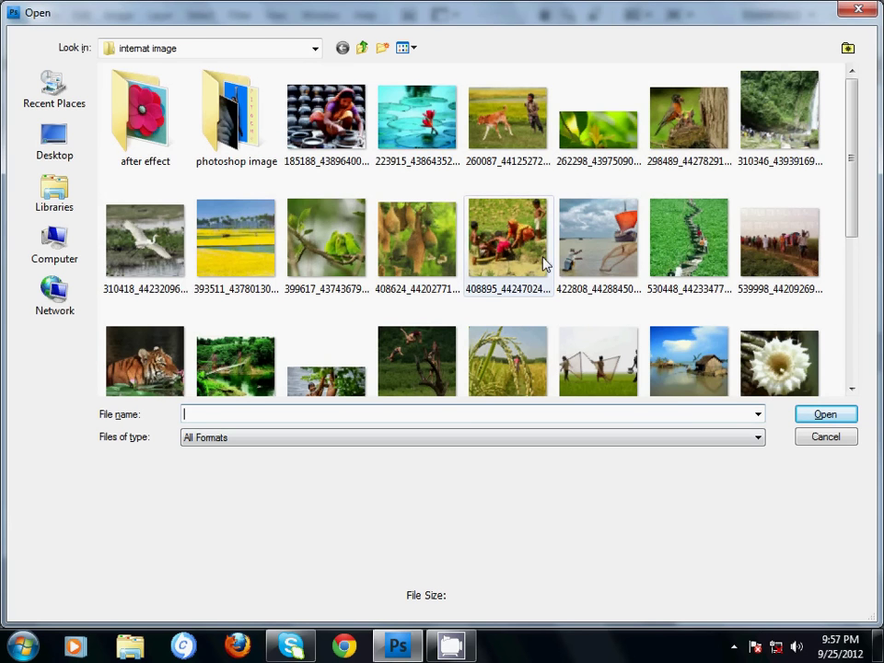
pyautogui.scroll(-3, 856, 292)
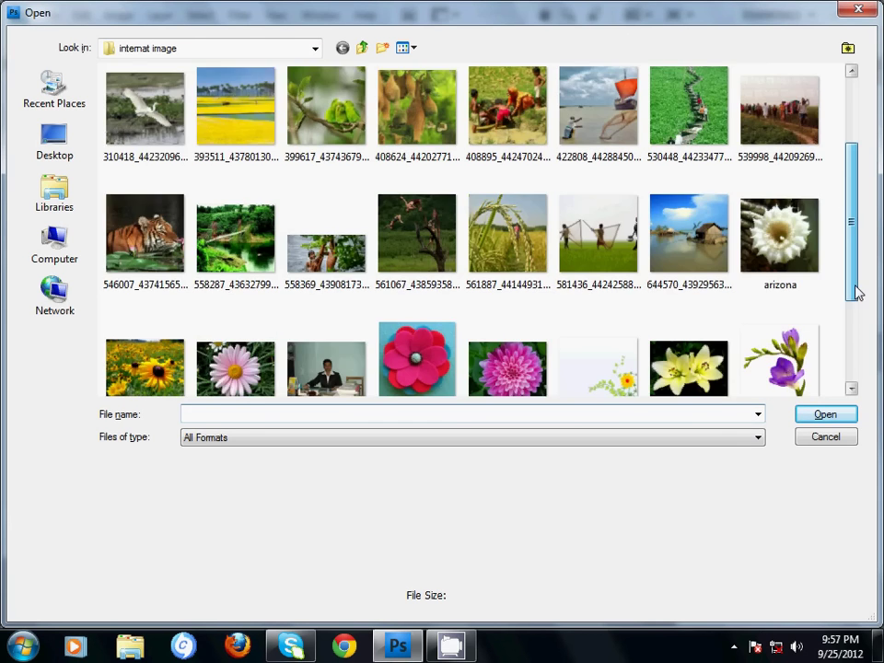
pyautogui.scroll(-1, 856, 331)
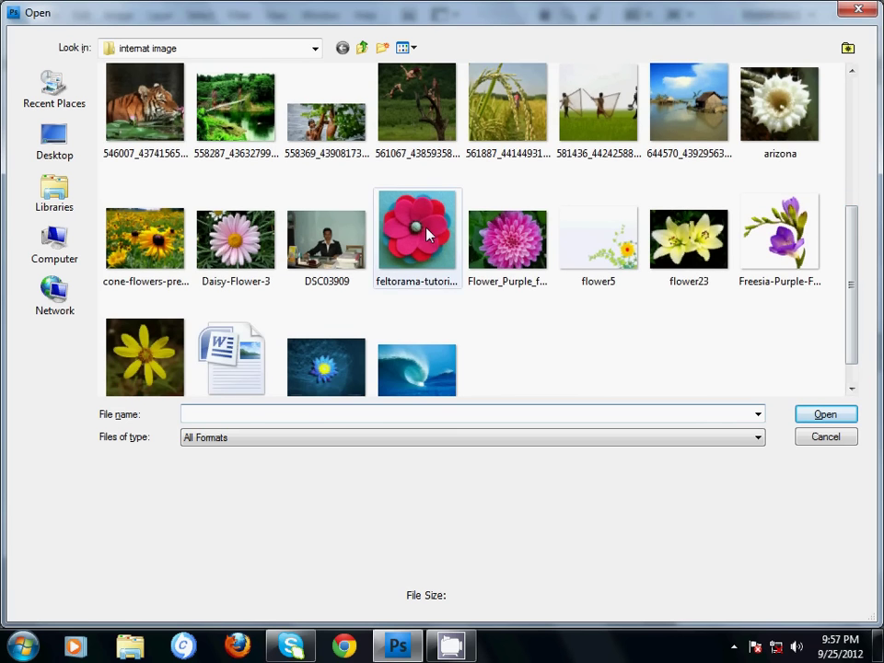
pyautogui.click(414, 228)
pyautogui.keyDown('ctrl'); pyautogui.click(236, 239); pyautogui.keyUp('ctrl')
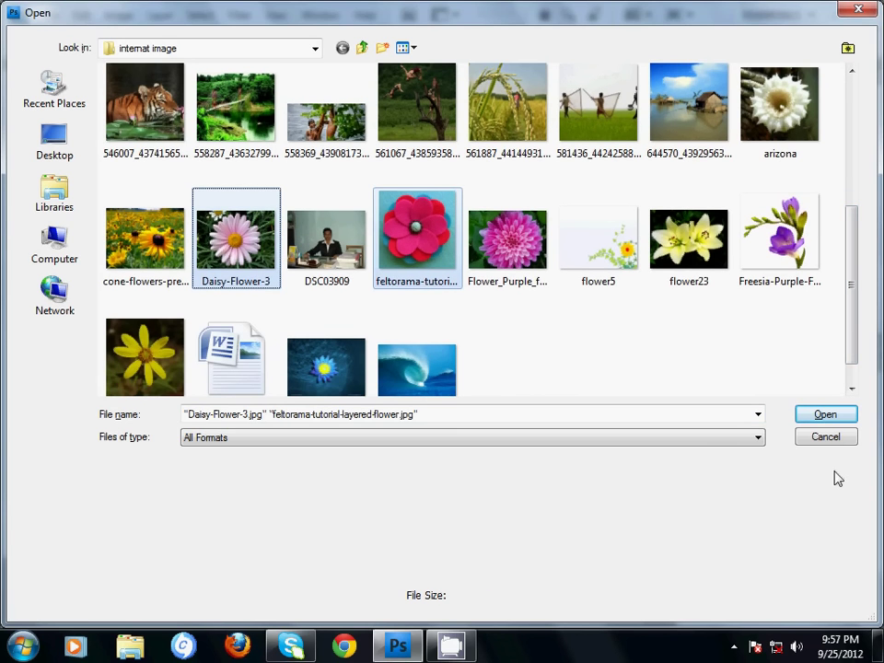
pyautogui.click(826, 415)
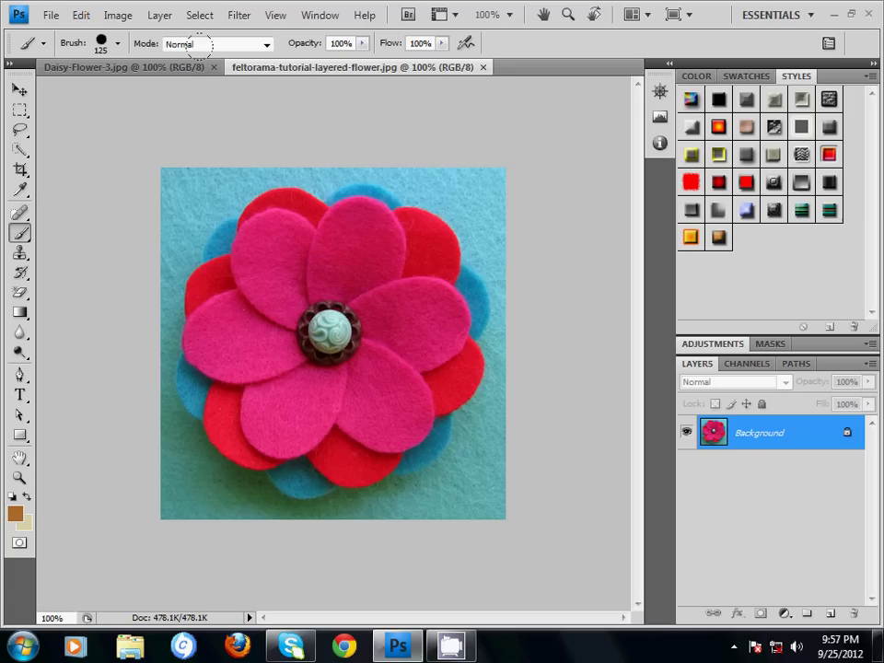
# - Tile the Daisy-Flower-3 and felt flower documents in a 2-Up vertical arrangement
pyautogui.click(198, 73)
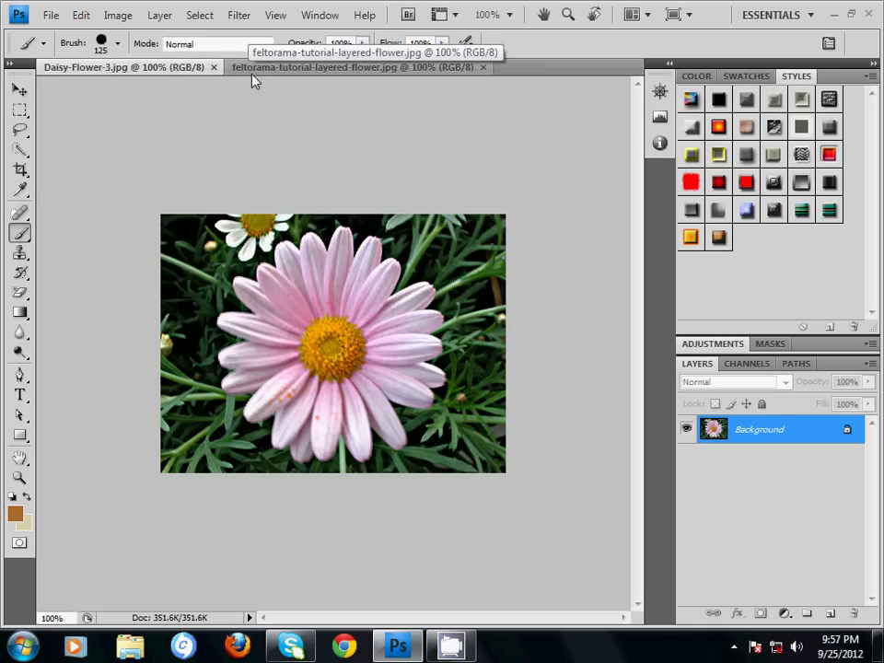
pyautogui.click(257, 70)
pyautogui.click(167, 69)
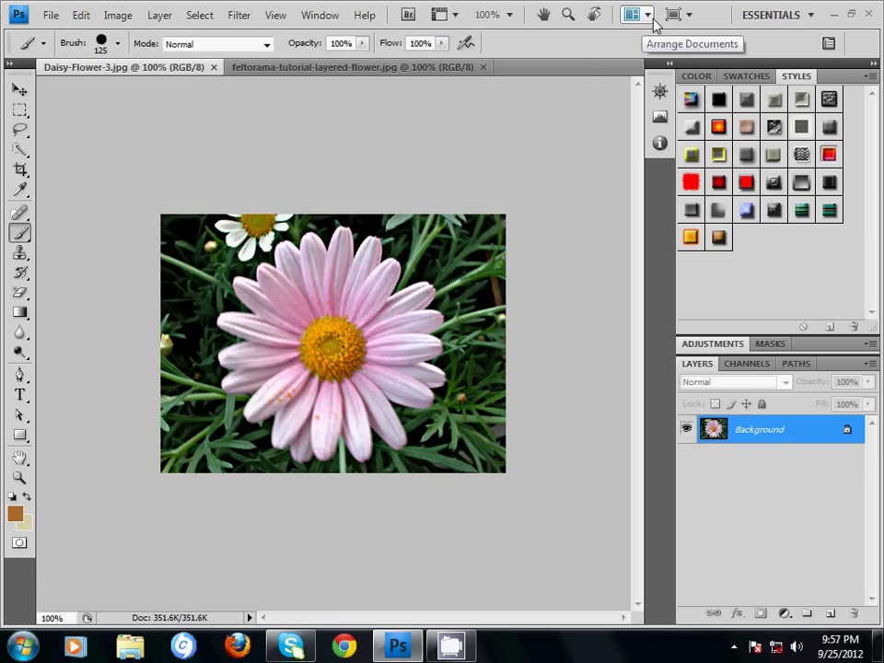
pyautogui.click(647, 15)
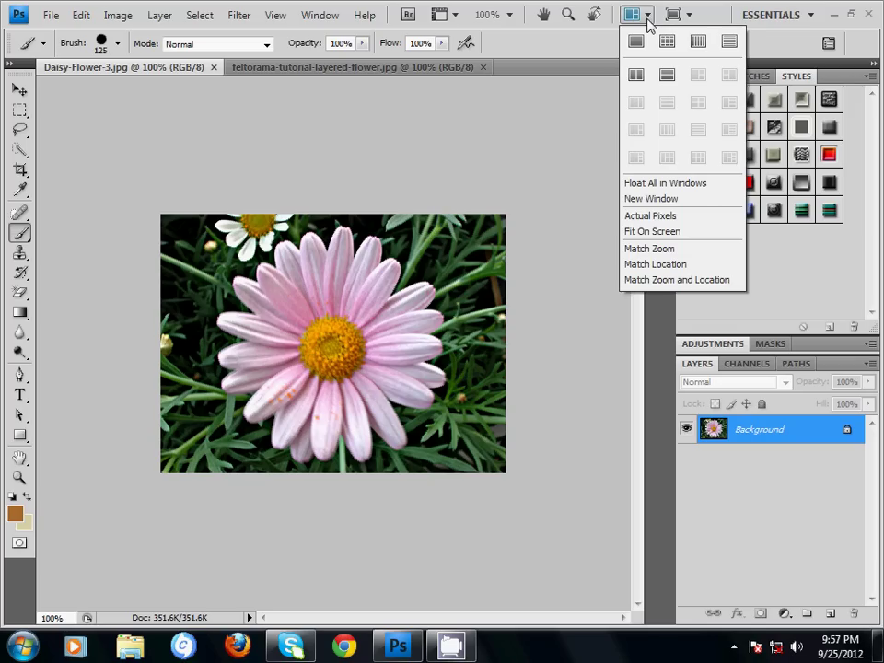
pyautogui.click(634, 77)
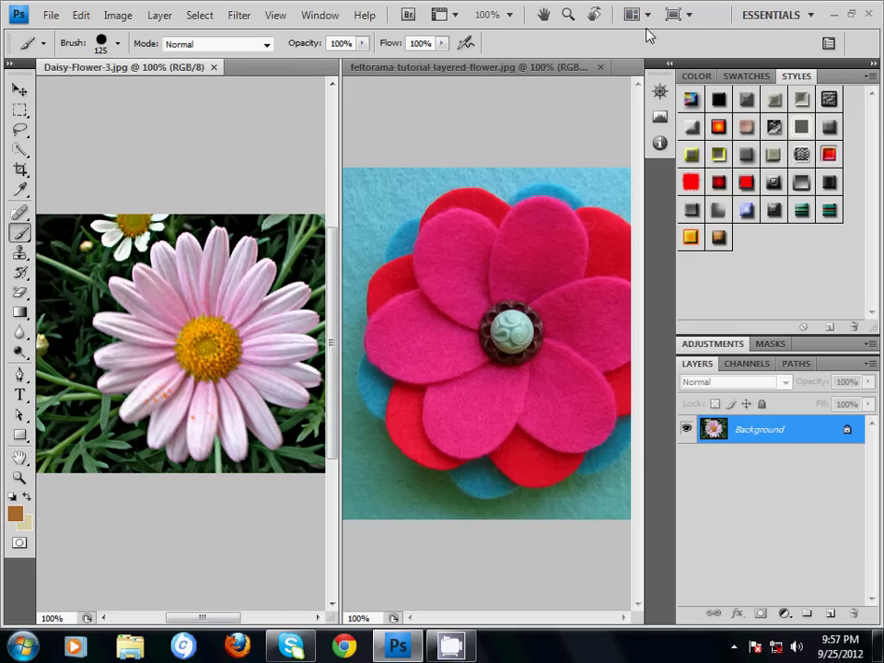
pyautogui.click(635, 14)
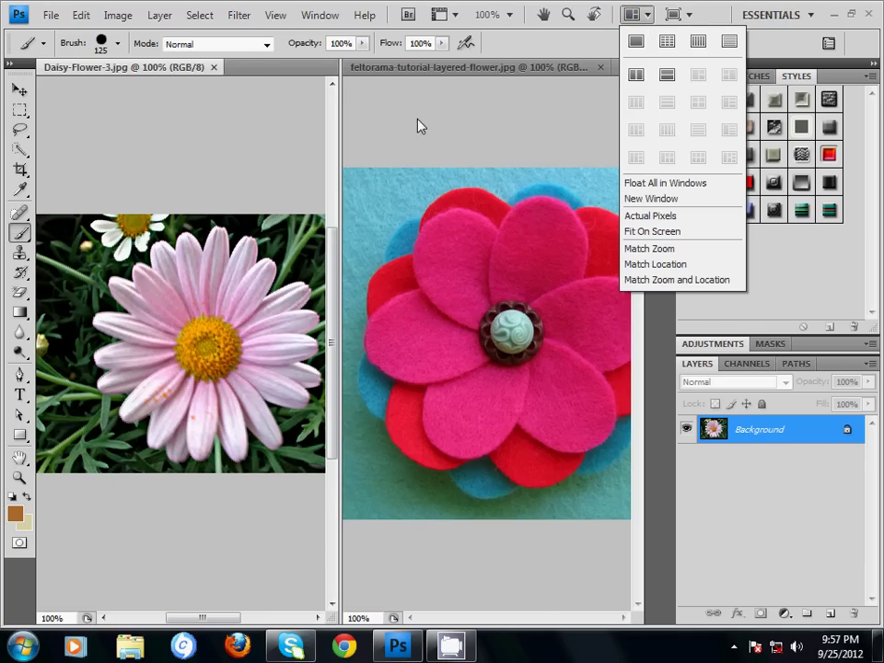
pyautogui.click(481, 166)
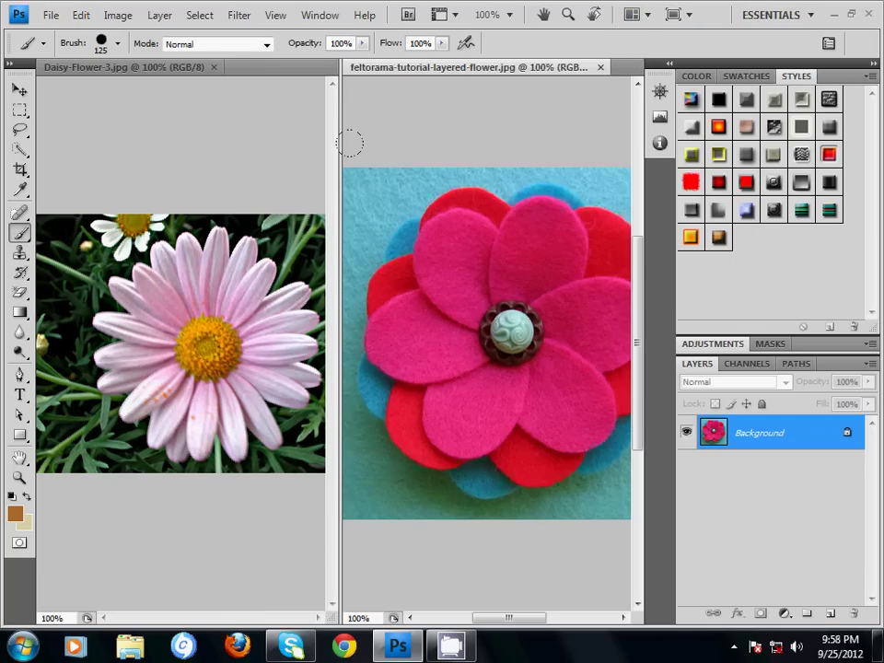
# - Copy the felt flower into the daisy document as Layer 1 and close feltorama
pyautogui.press('v')
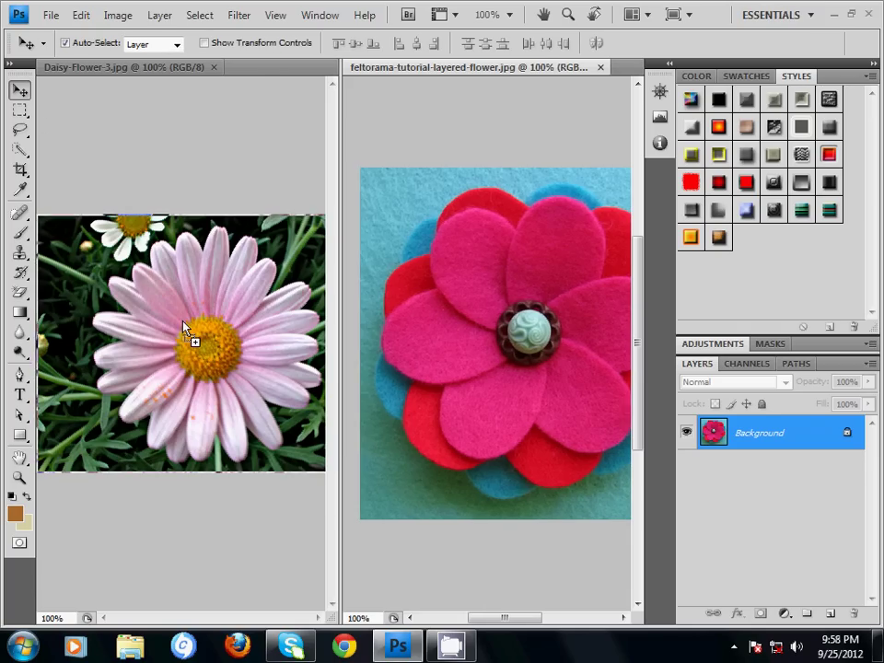
pyautogui.moveTo(529, 313); pyautogui.dragTo(193, 340)
pyautogui.click(600, 67)
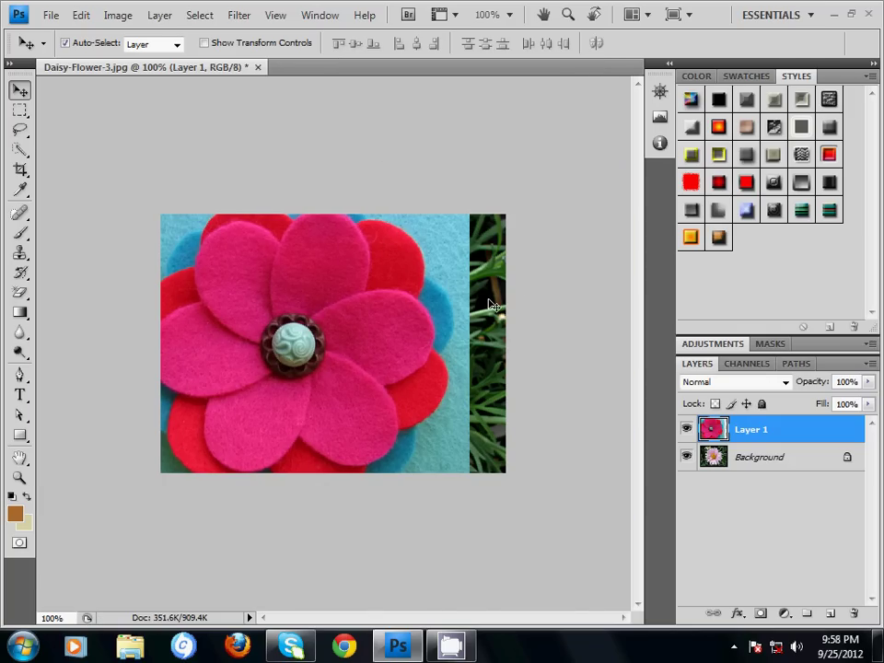
# - Stretch Layer 1 to fill the canvas, check its visibility, and select Background
pyautogui.hotkey('ctrl', 't')
pyautogui.moveTo(423, 341); pyautogui.dragTo(454, 351)
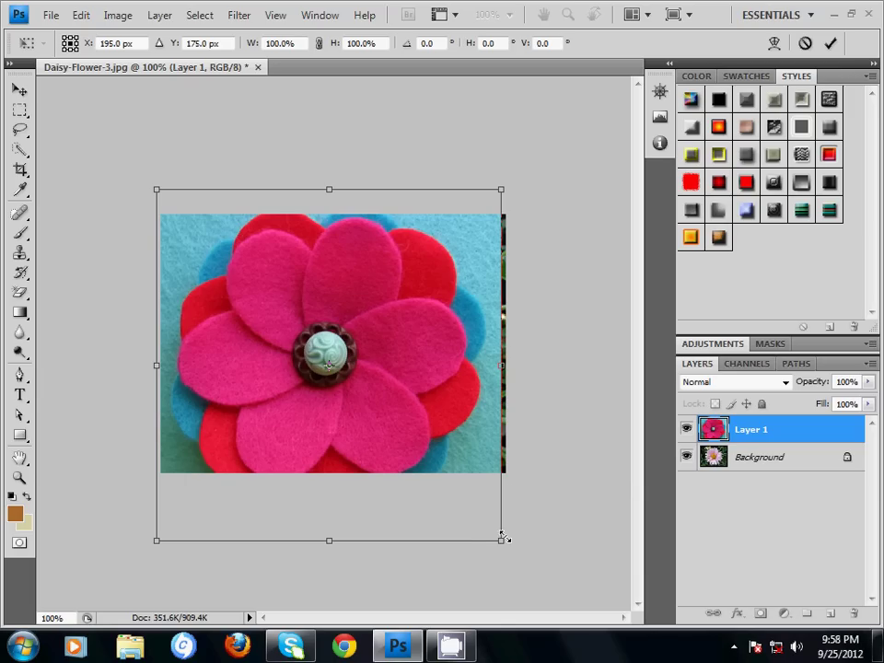
pyautogui.moveTo(494, 539); pyautogui.dragTo(502, 539)
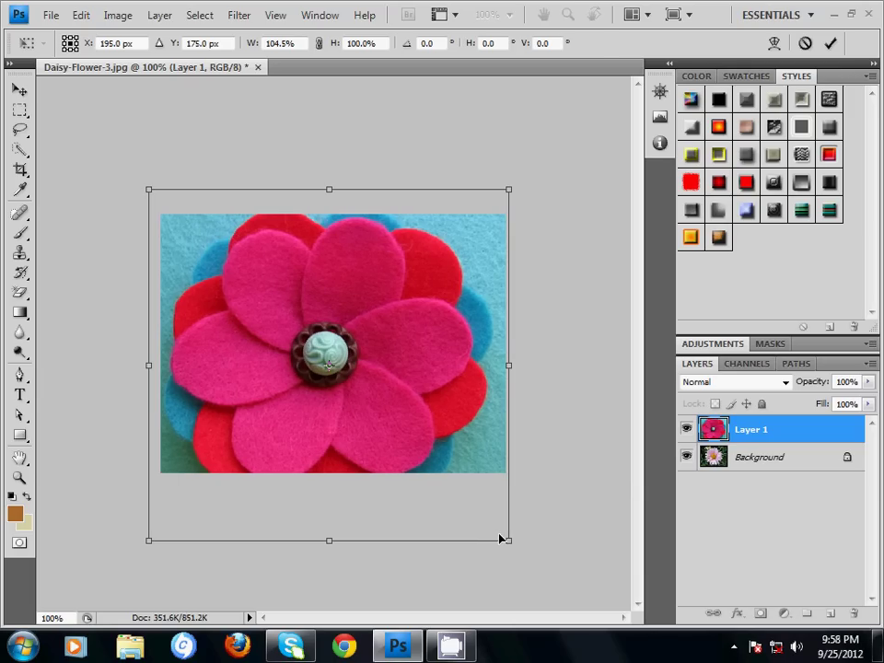
pyautogui.press('Return')
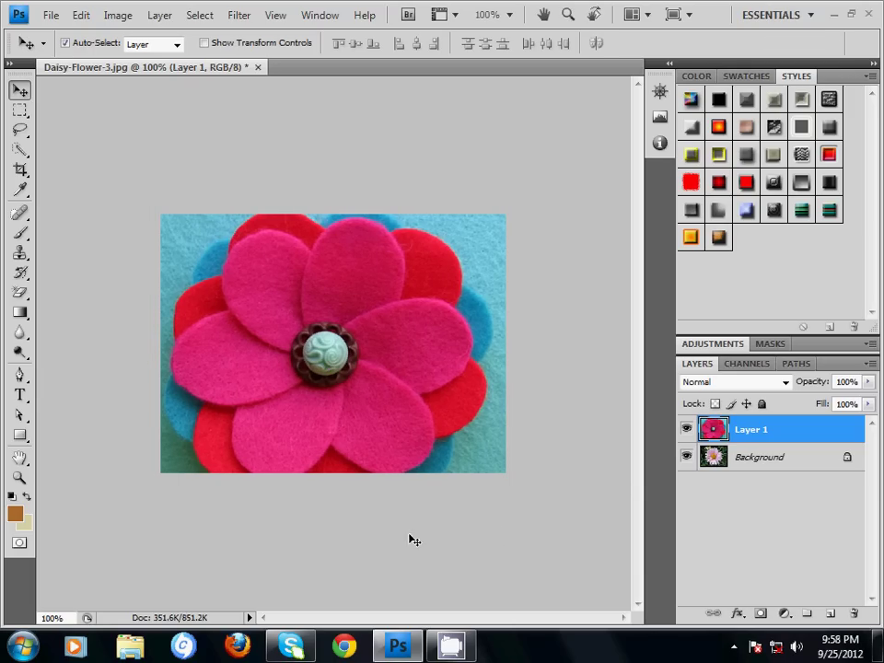
pyautogui.click(684, 431)
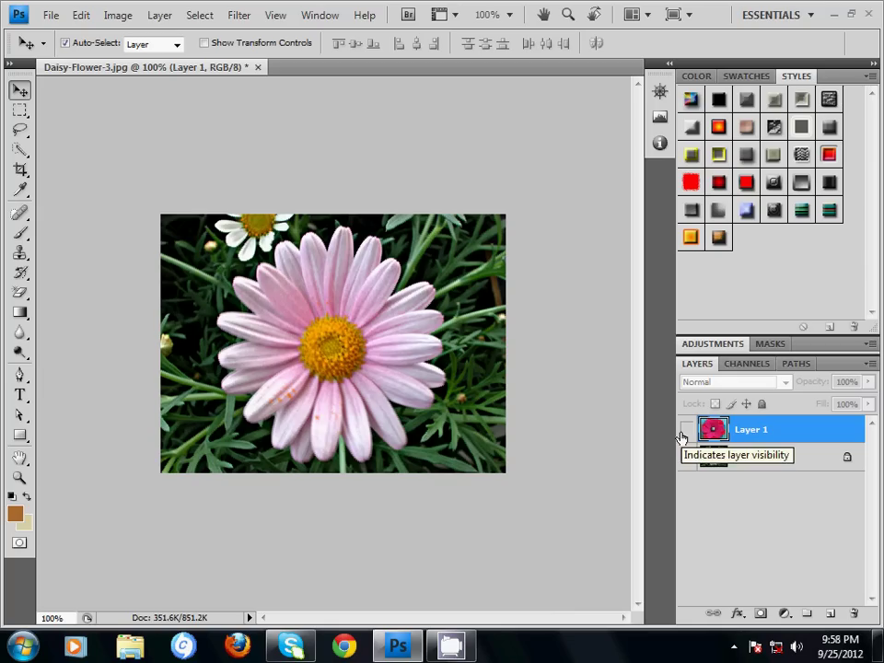
pyautogui.click(684, 431)
pyautogui.click(684, 431)
pyautogui.click(685, 431)
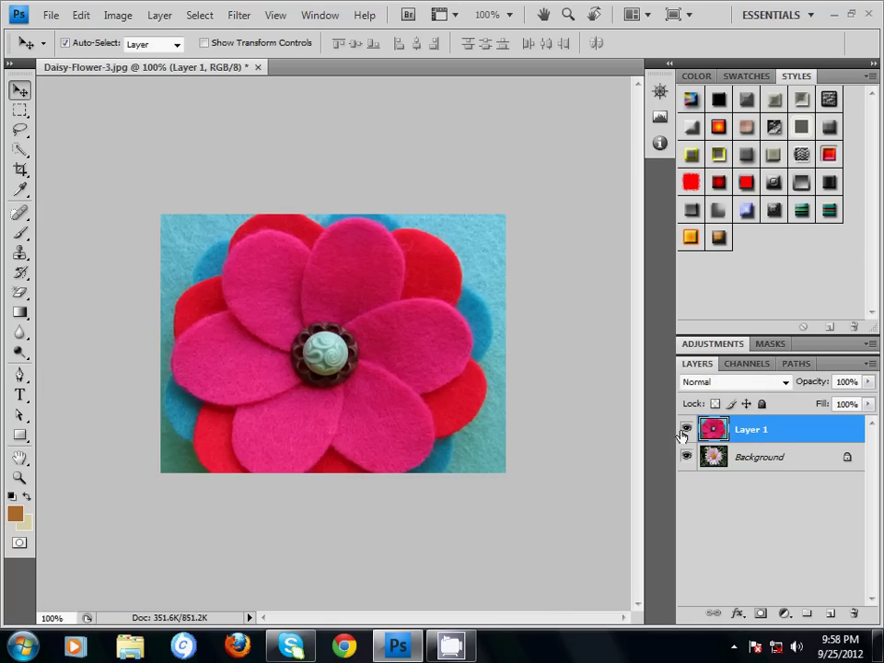
pyautogui.click(737, 459)
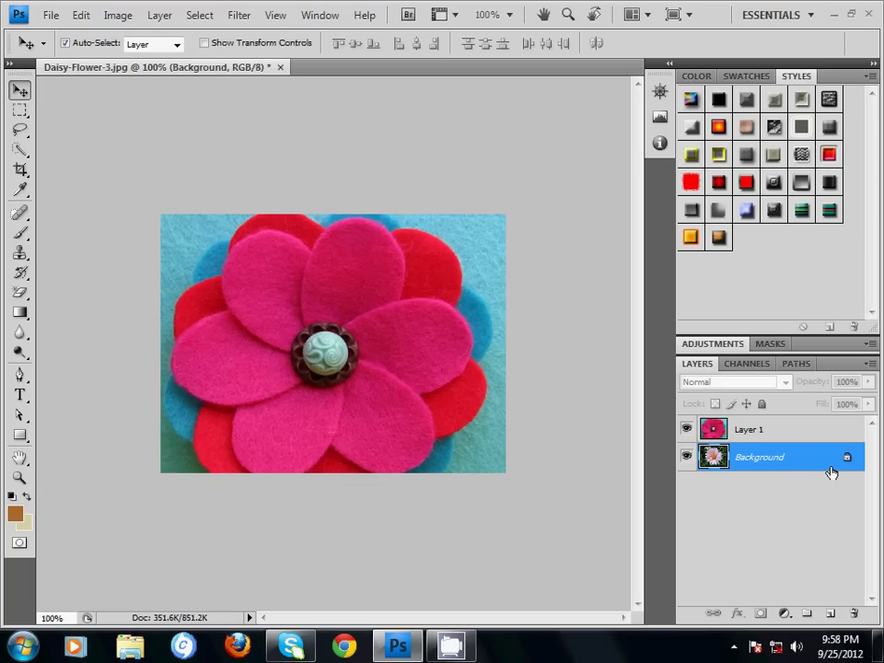
# - Unlock Background as Layer 0 and give the felt flower Layer 1 a white layer mask
pyautogui.doubleClick(832, 473)
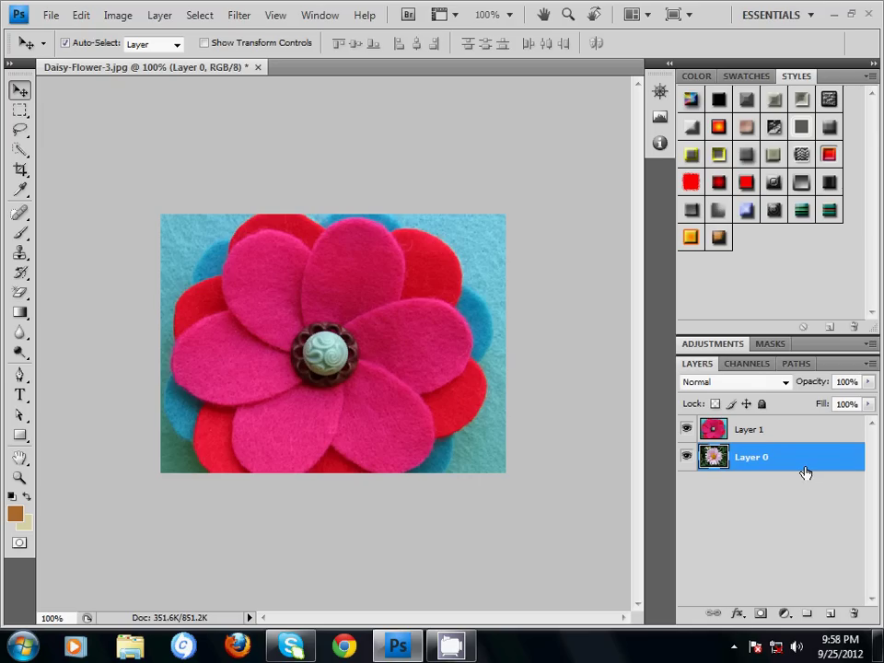
pyautogui.click(763, 439)
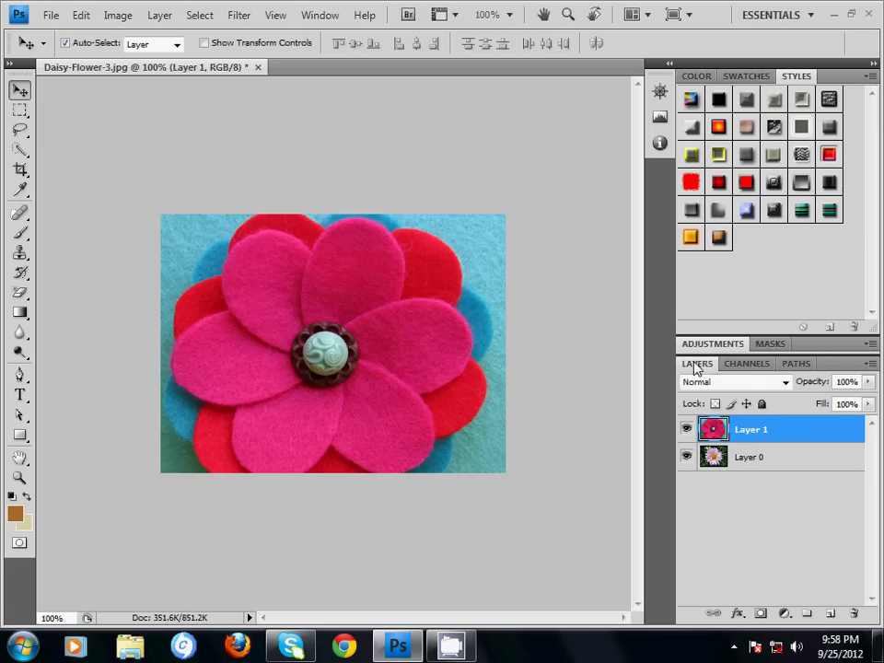
pyautogui.moveTo(696, 363); pyautogui.dragTo(571, 266)
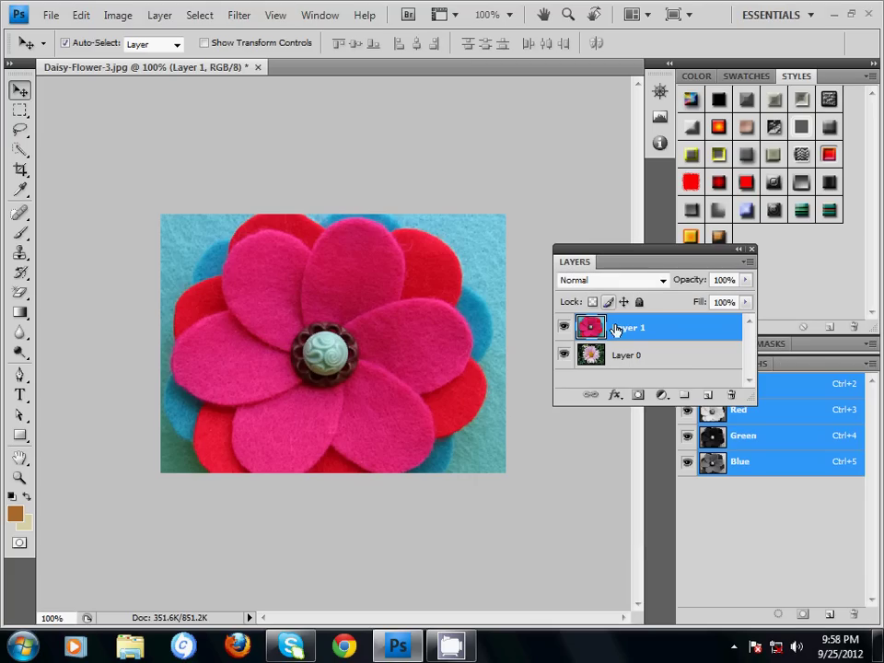
pyautogui.click(636, 395)
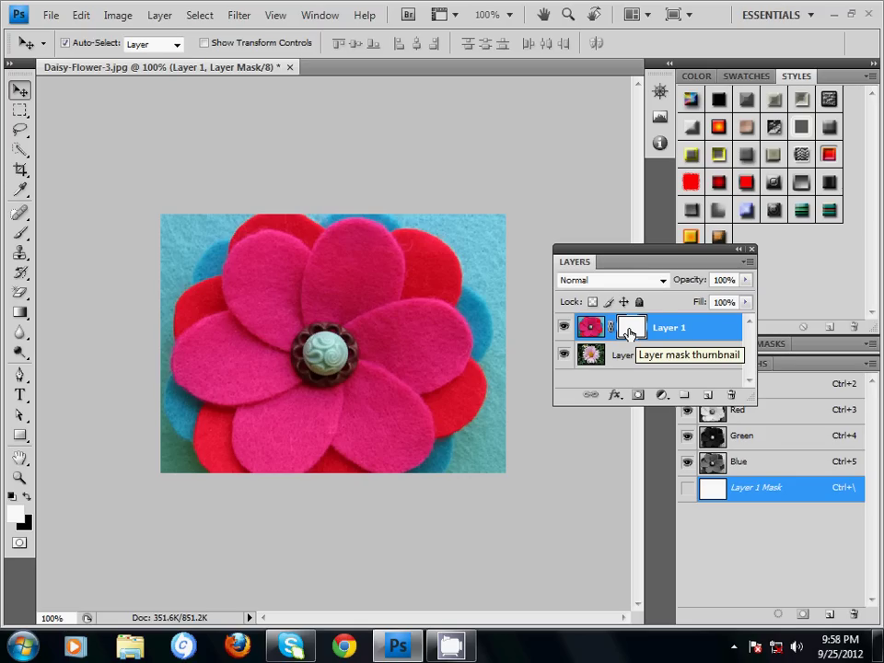
pyautogui.moveTo(624, 253); pyautogui.dragTo(626, 257)
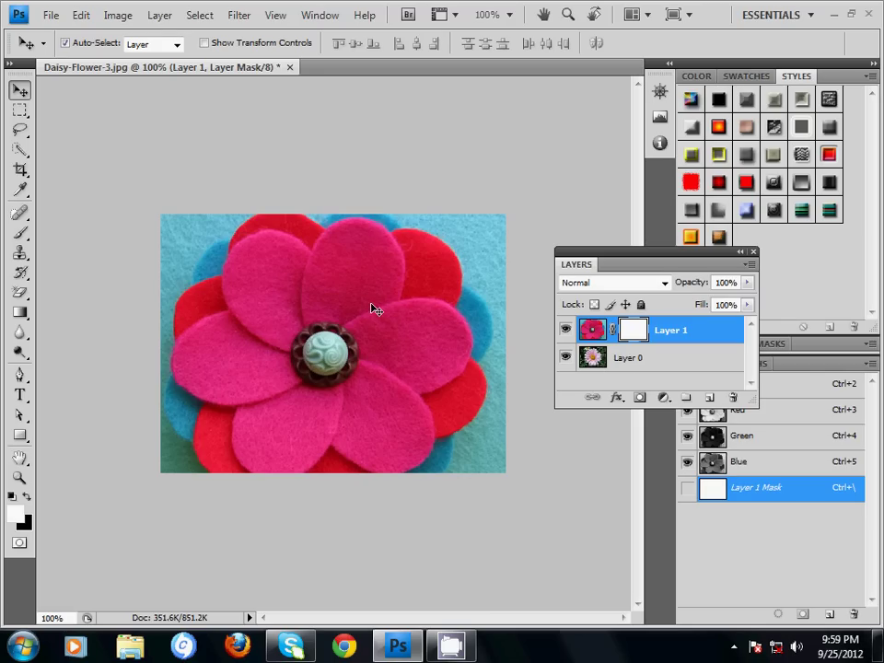
pyautogui.press('b')
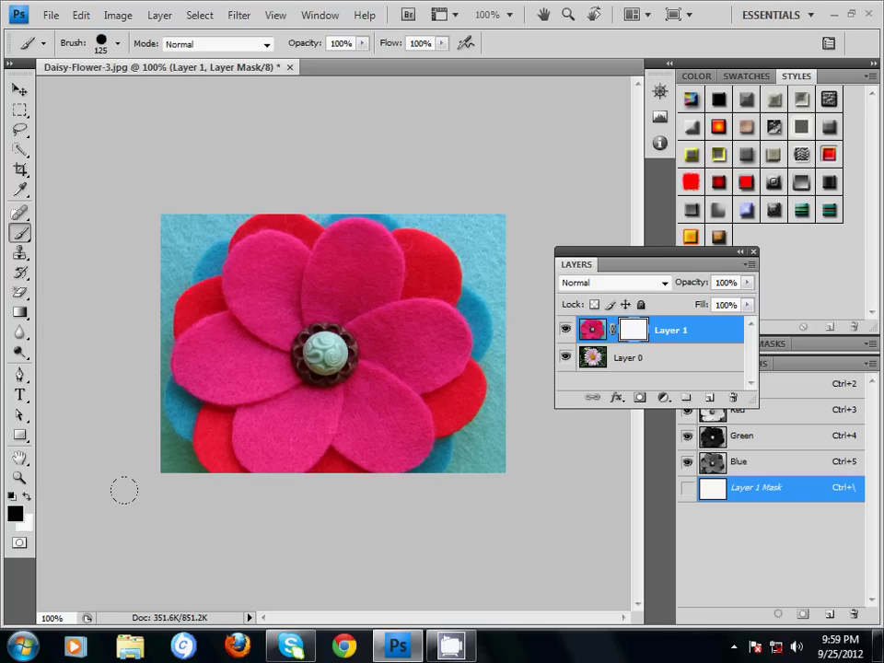
pyautogui.click(12, 496)
pyautogui.moveTo(272, 318)
pyautogui.mouseDown()
pyautogui.moveTo(313, 277)
pyautogui.moveTo(320, 341)
pyautogui.moveTo(219, 343)
pyautogui.moveTo(217, 294)
pyautogui.moveTo(226, 267)
pyautogui.moveTo(247, 248)
pyautogui.mouseUp()
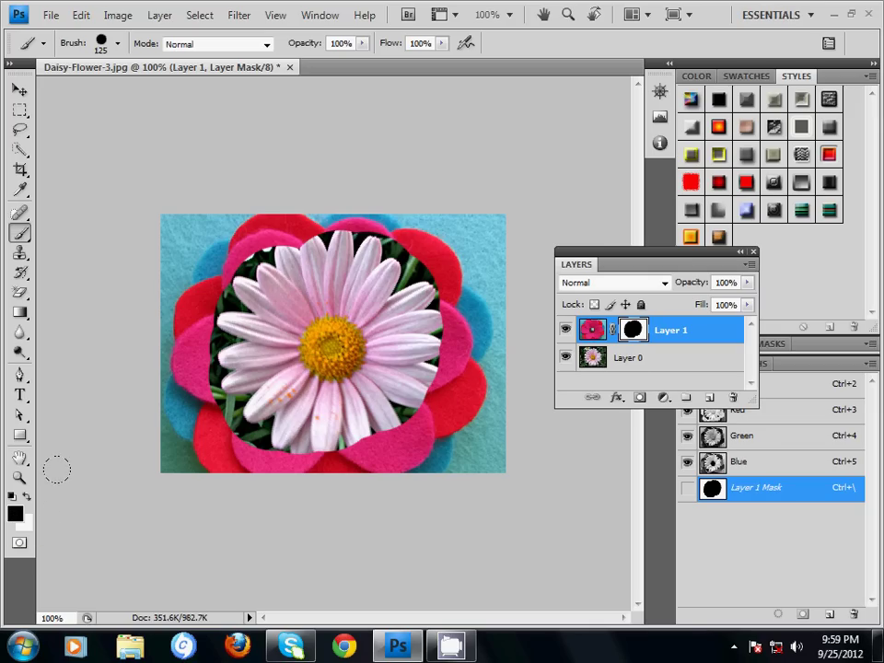
pyautogui.press('x')
pyautogui.moveTo(201, 234)
pyautogui.mouseDown()
pyautogui.moveTo(353, 228)
pyautogui.moveTo(276, 169)
pyautogui.moveTo(293, 214)
pyautogui.moveTo(267, 276)
pyautogui.moveTo(193, 267)
pyautogui.moveTo(285, 317)
pyautogui.moveTo(249, 414)
pyautogui.moveTo(202, 368)
pyautogui.mouseUp()
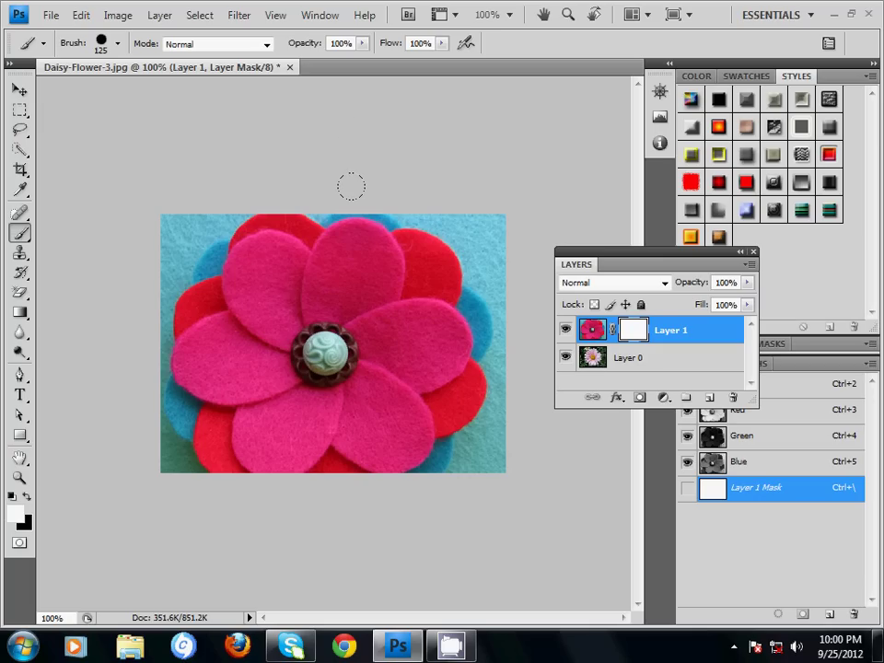
# - Paint black on Layer 1's mask along the central seam to reveal more daisy
pyautogui.press('x')
pyautogui.moveTo(452, 226); pyautogui.dragTo(384, 277)
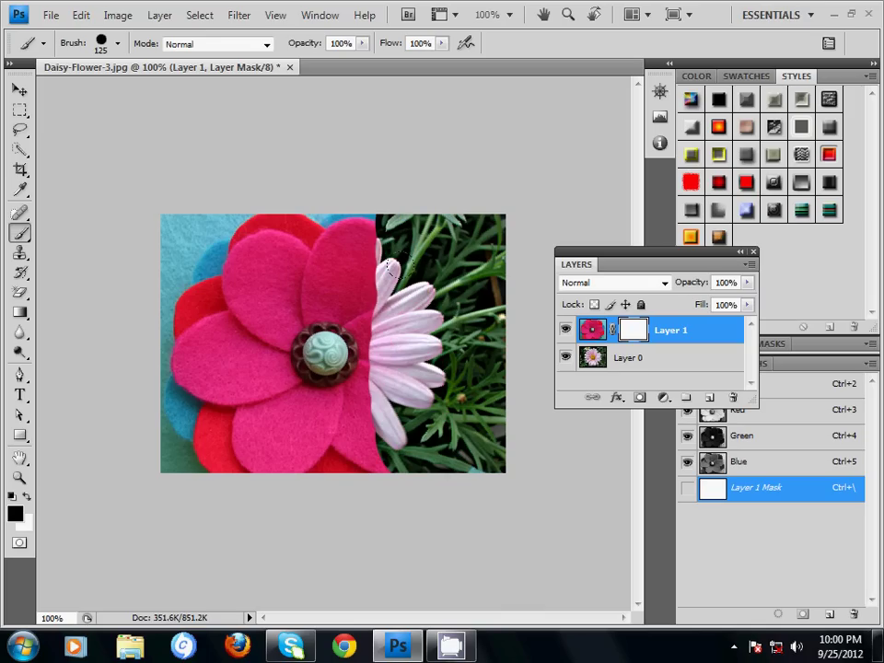
pyautogui.moveTo(390, 267); pyautogui.dragTo(366, 390)
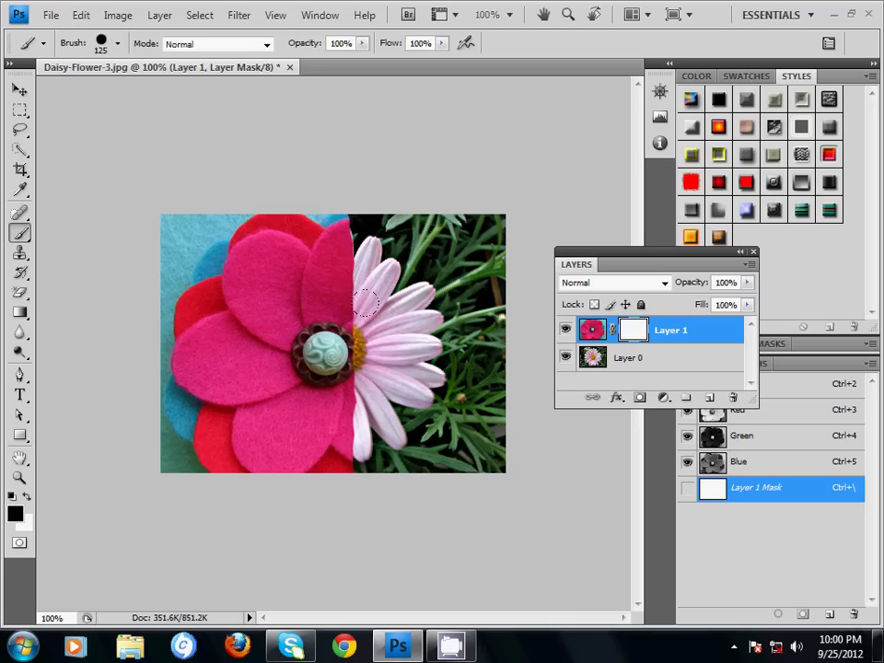
pyautogui.moveTo(365, 301); pyautogui.dragTo(367, 188)
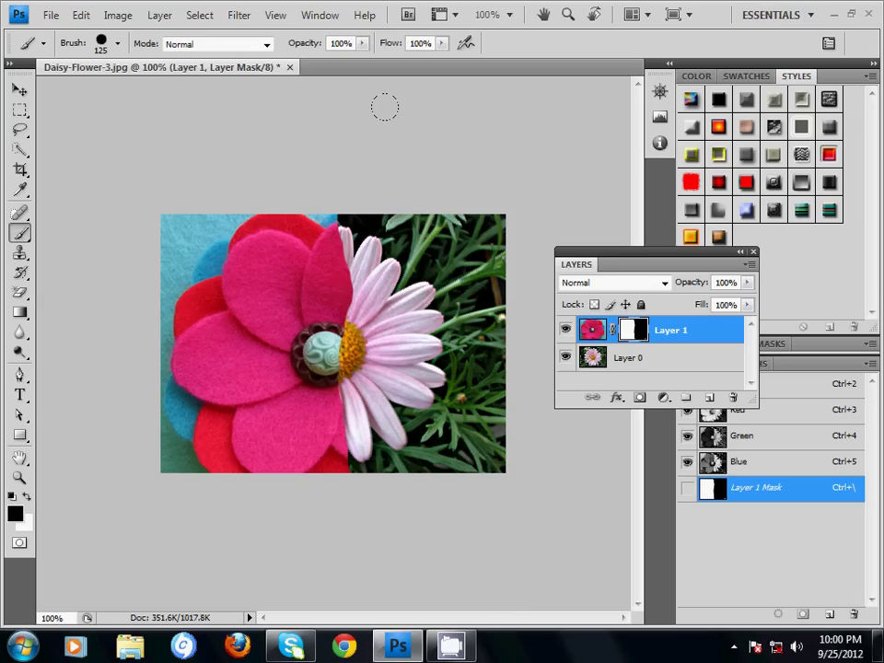
# - Discard the daisy document and create a white 1001×670 document with Background unlocked as Layer 0
pyautogui.click(290, 67)
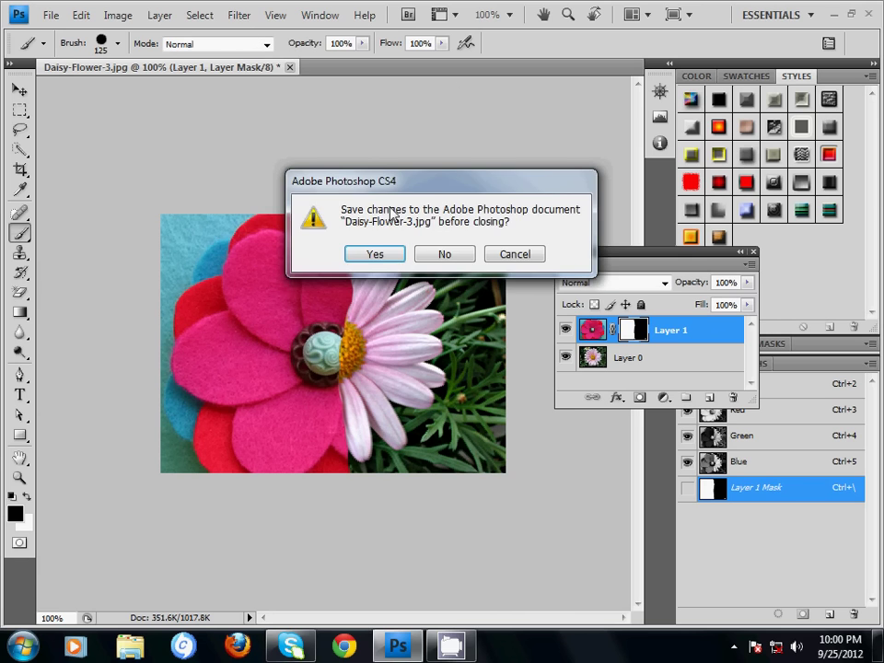
pyautogui.click(449, 255)
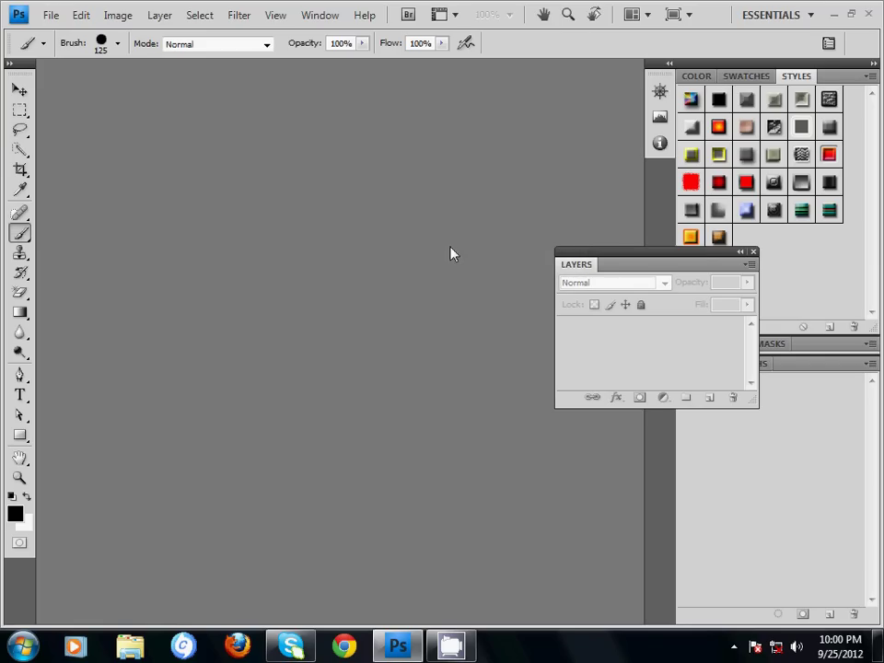
pyautogui.hotkey('ctrl', 'n')
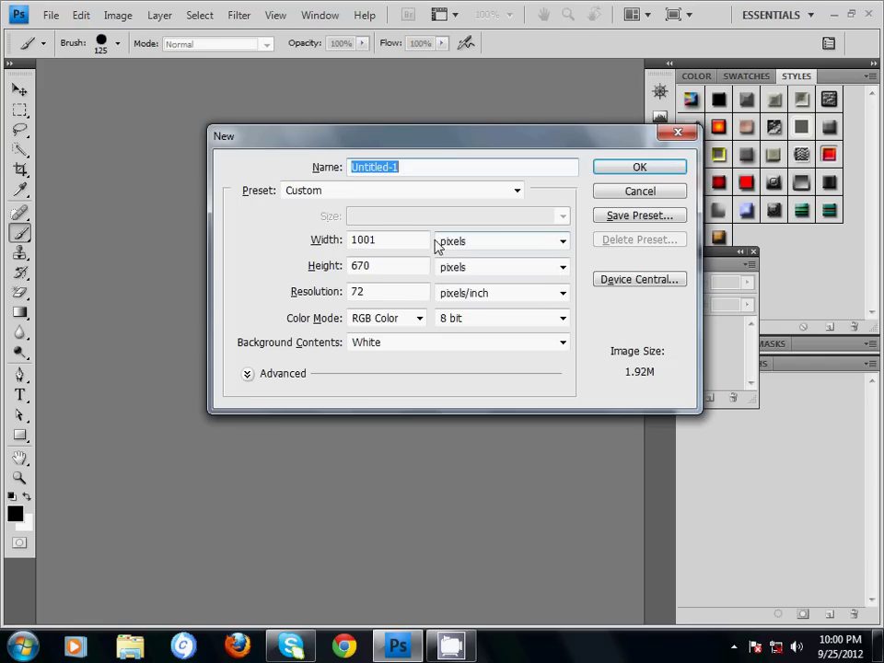
pyautogui.click(612, 168)
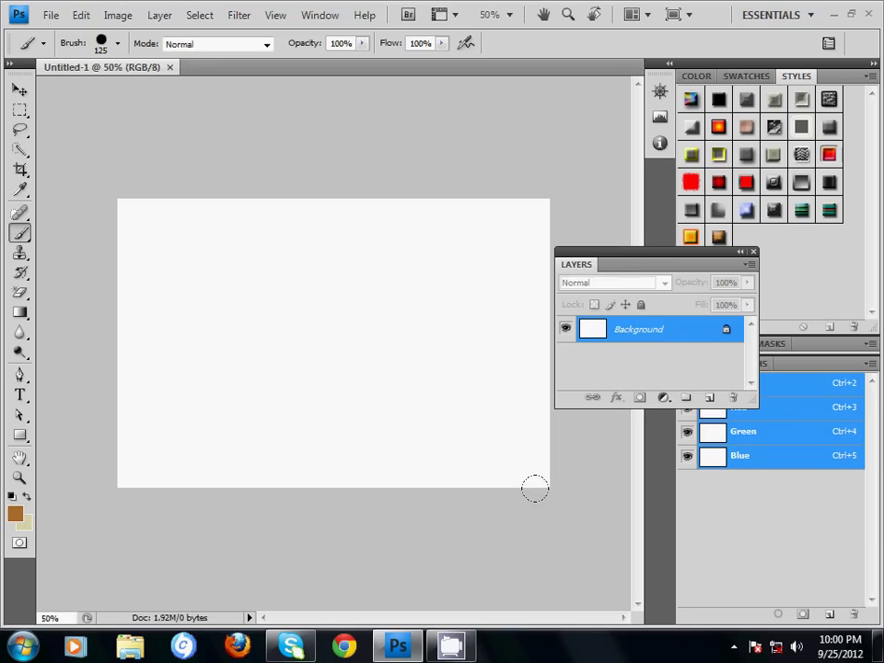
pyautogui.doubleClick(691, 341)
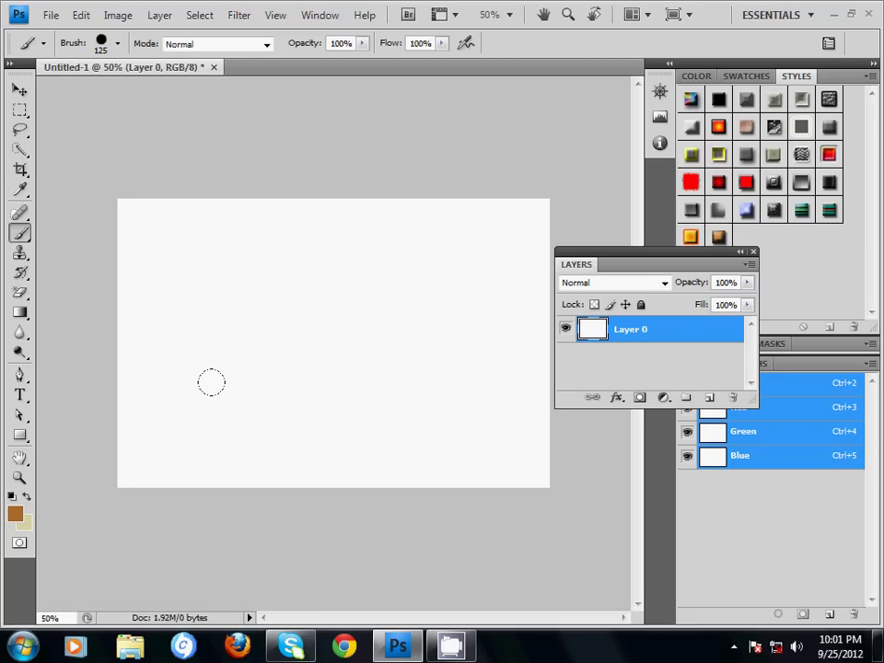
# - Type placeholder text 'abcdef' on the canvas and scale its font size up
pyautogui.click(22, 397)
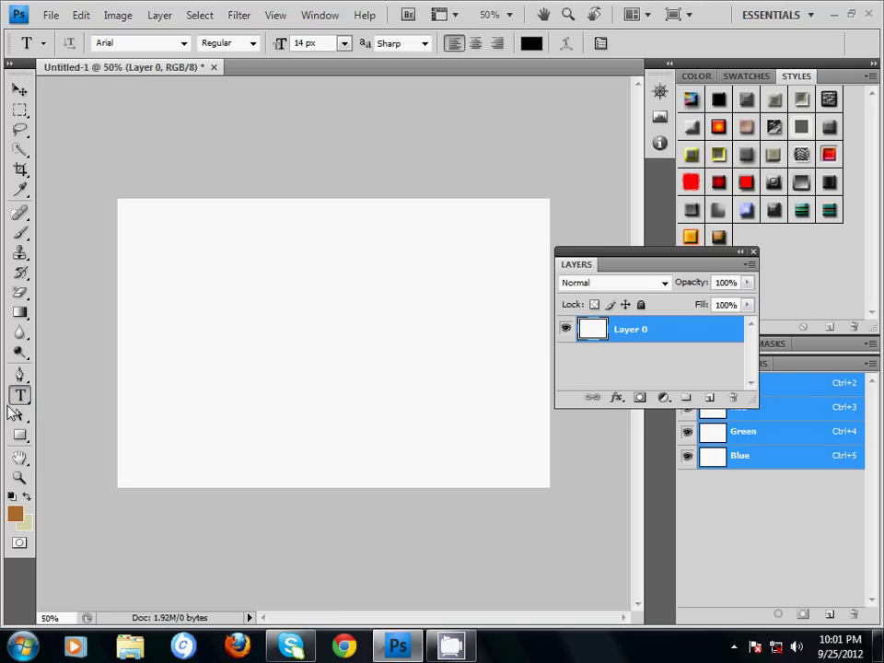
pyautogui.click(203, 295)
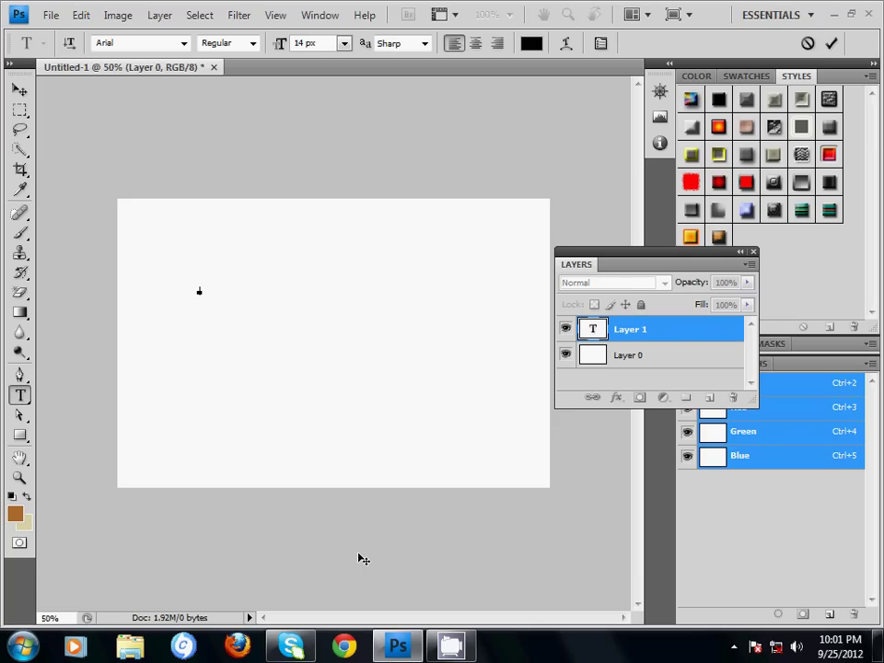
pyautogui.write('abcdef')
pyautogui.click(643, 333)
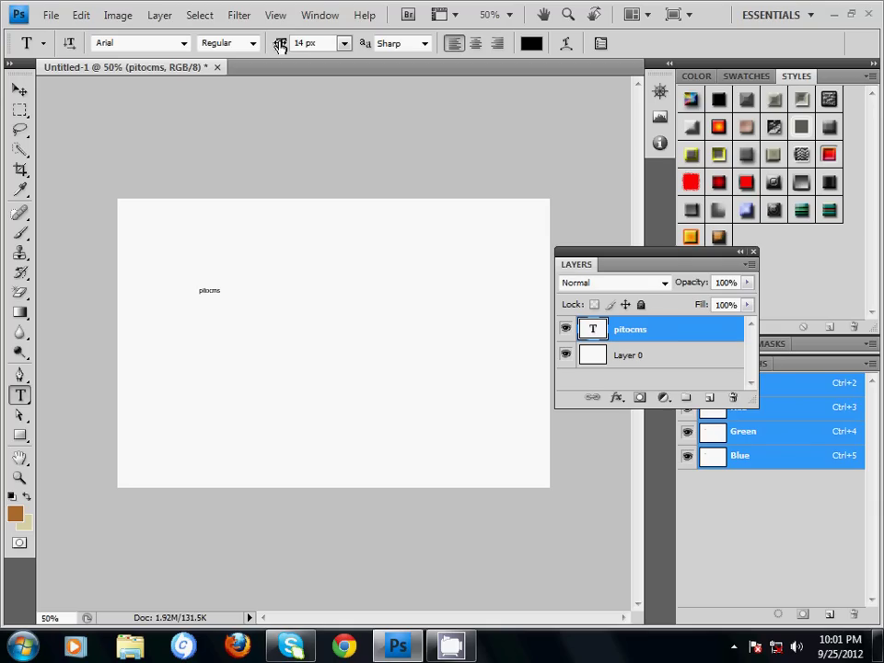
pyautogui.moveTo(278, 44); pyautogui.dragTo(366, 46)
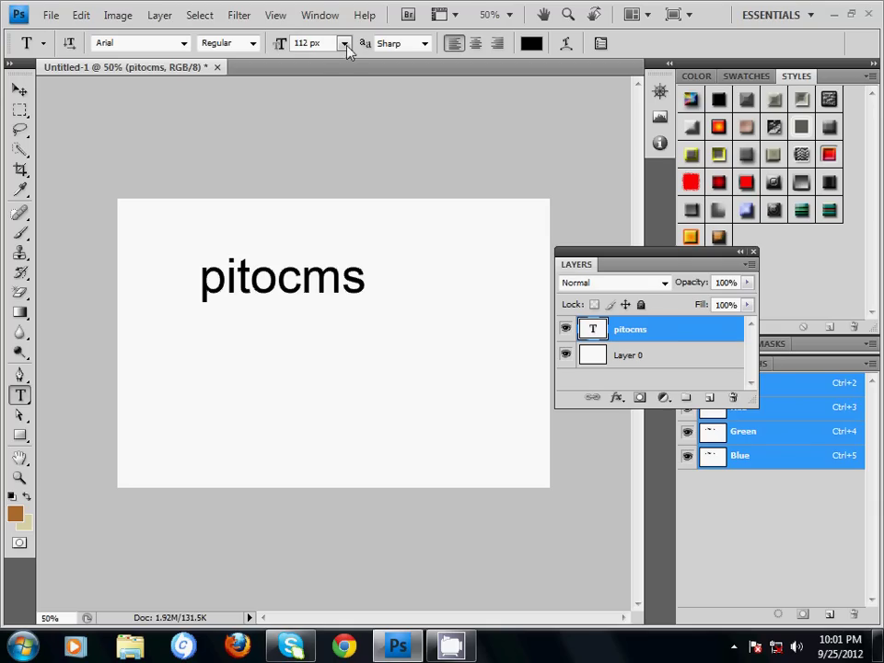
pyautogui.moveTo(279, 44)
pyautogui.mouseDown()
pyautogui.moveTo(314, 46)
pyautogui.moveTo(369, 277)
pyautogui.moveTo(351, 328)
pyautogui.mouseUp()
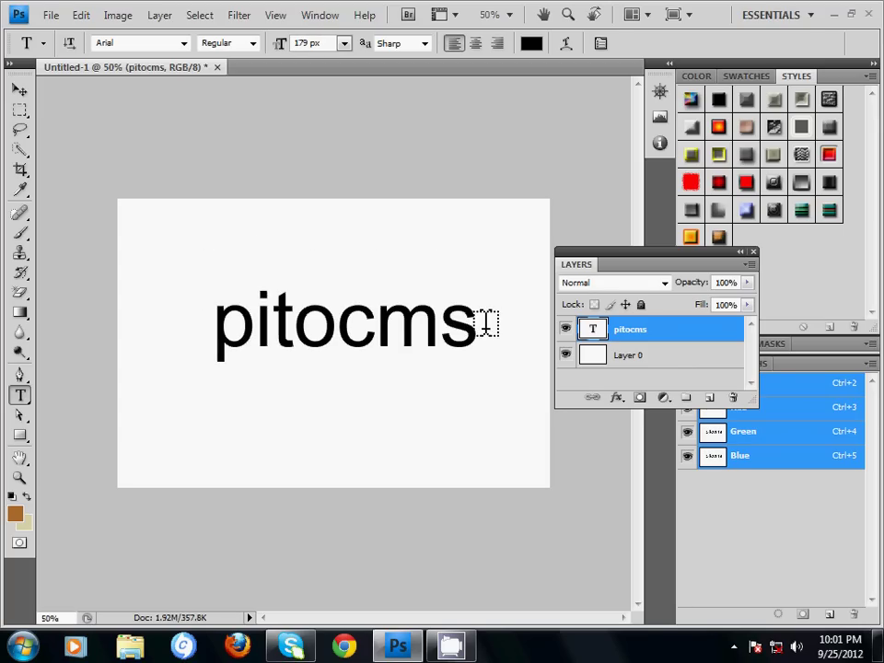
# - Replace the text with 'PITOCMS' and move it left to centre it on the canvas
pyautogui.doubleClick(590, 331)
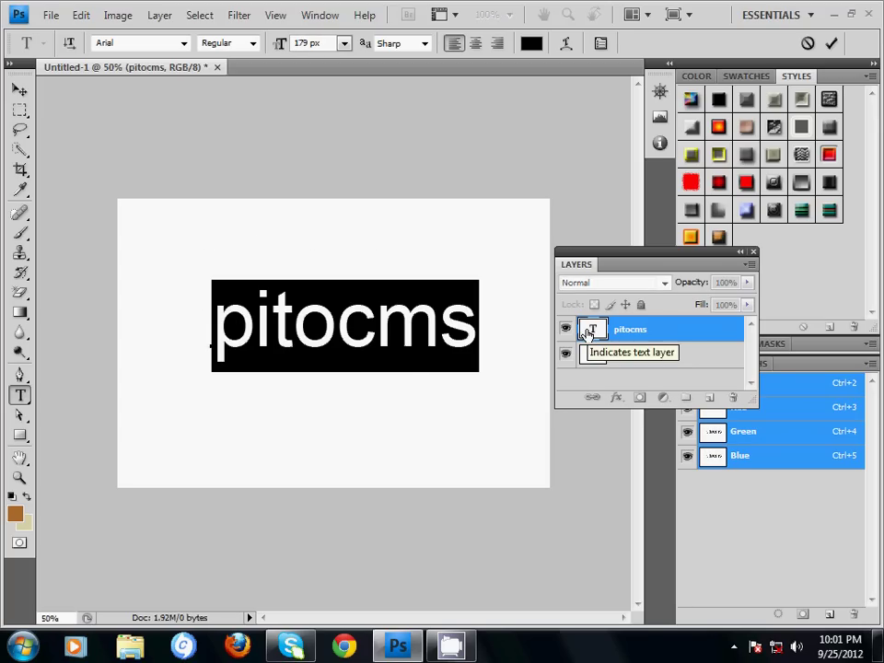
pyautogui.hotkey('ctrl', 'Return')
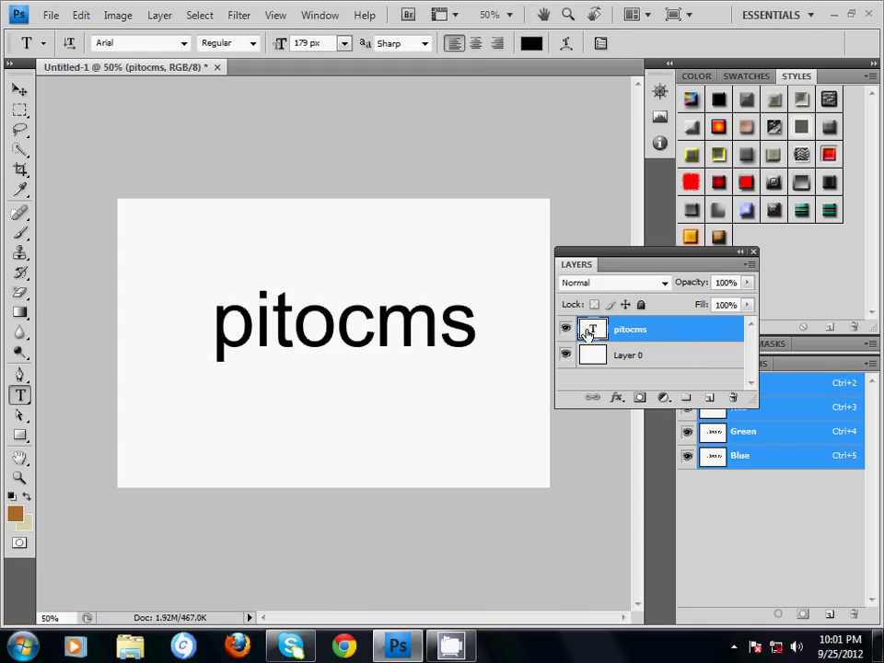
pyautogui.doubleClick(589, 331)
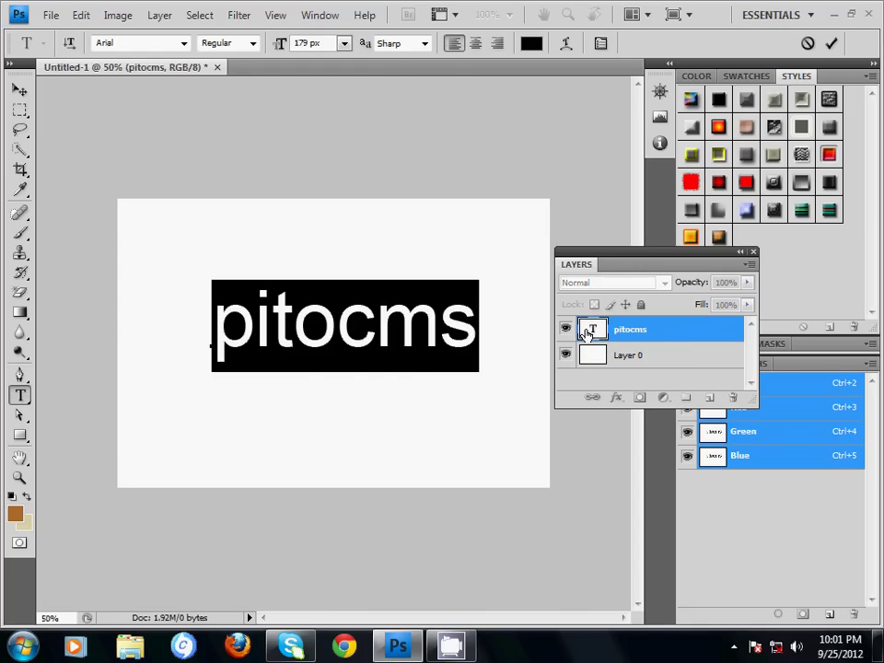
pyautogui.press('BackSpace')
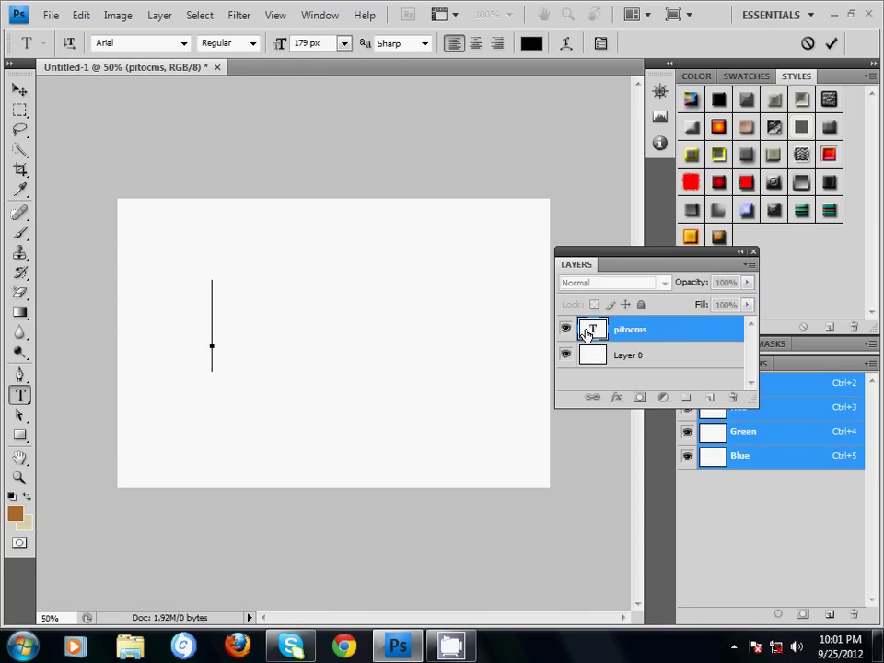
pyautogui.write('PITOC')
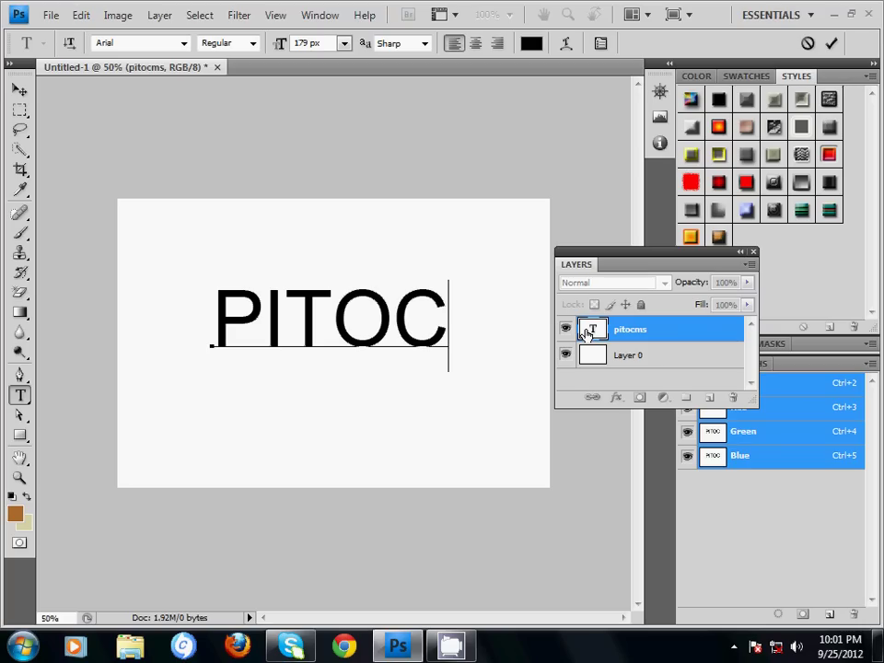
pyautogui.write('MS')
pyautogui.click(612, 355)
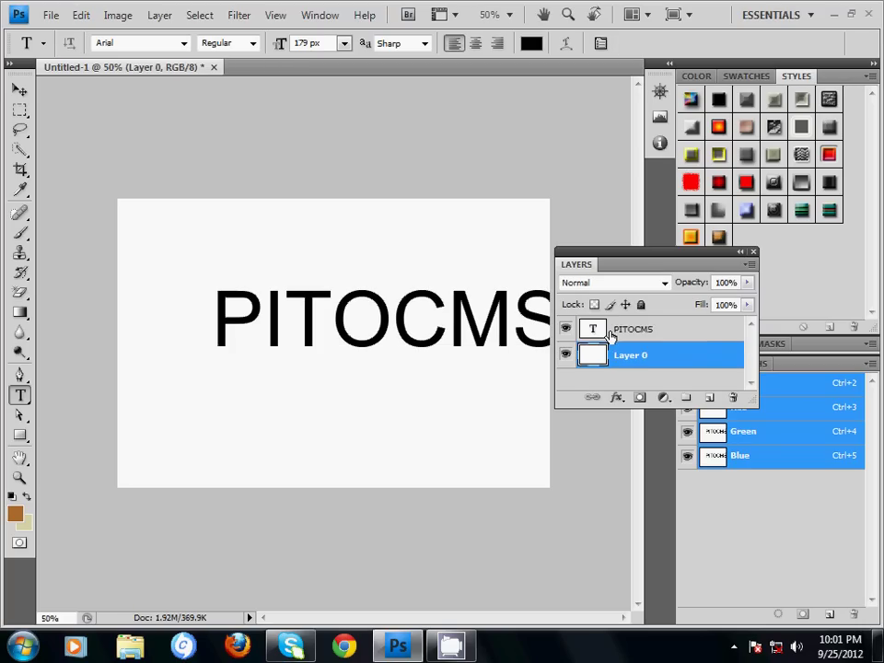
pyautogui.click(616, 332)
pyautogui.moveTo(398, 327); pyautogui.dragTo(347, 323)
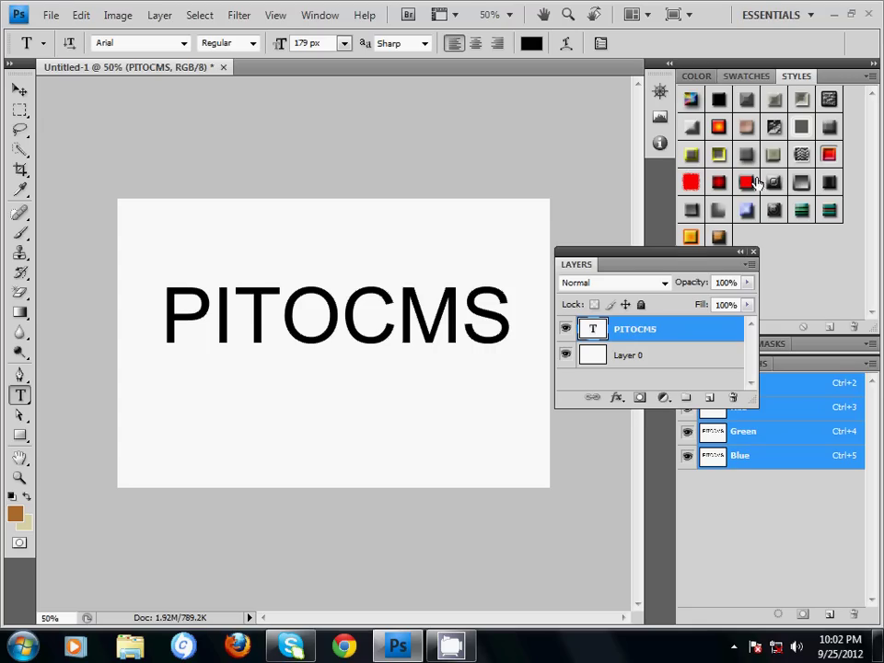
# - Bring up the Styles presets panel from the Window menu
pyautogui.click(757, 78)
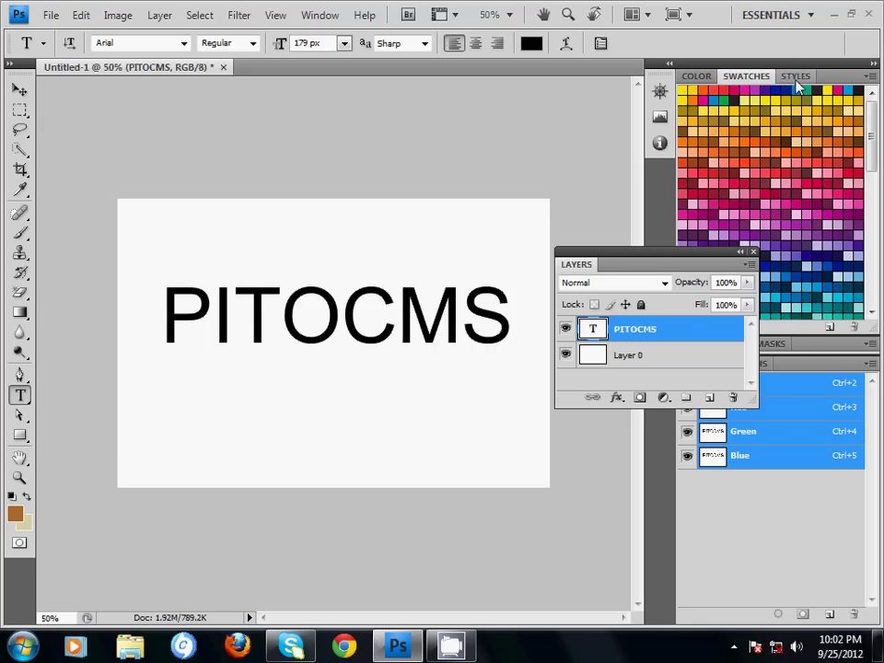
pyautogui.click(795, 79)
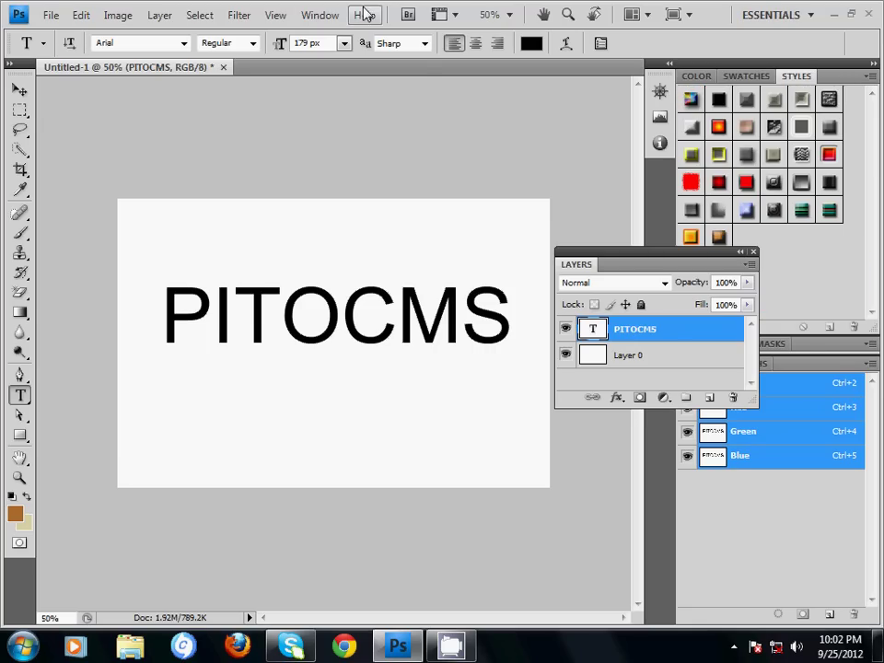
pyautogui.click(328, 15)
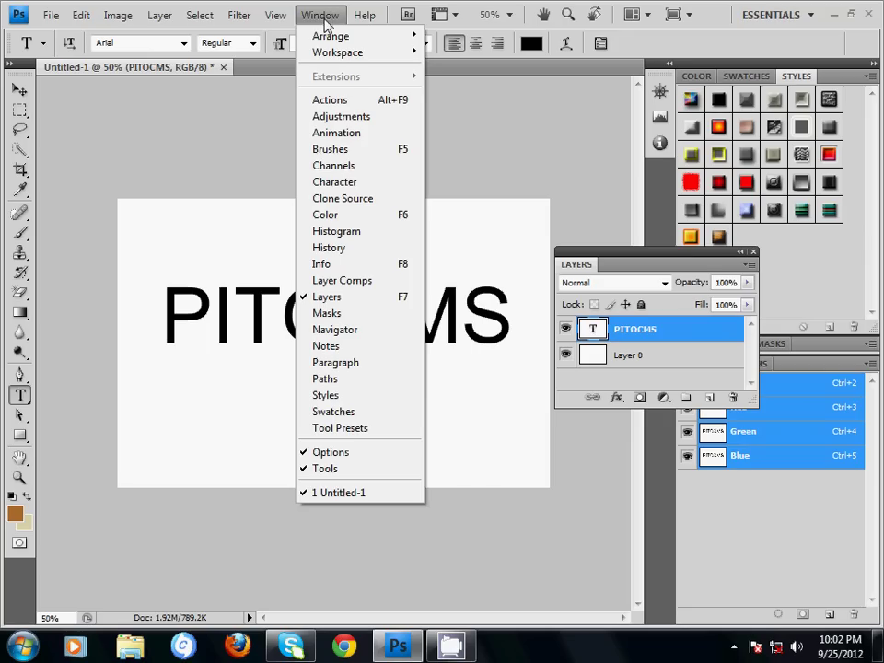
pyautogui.click(347, 401)
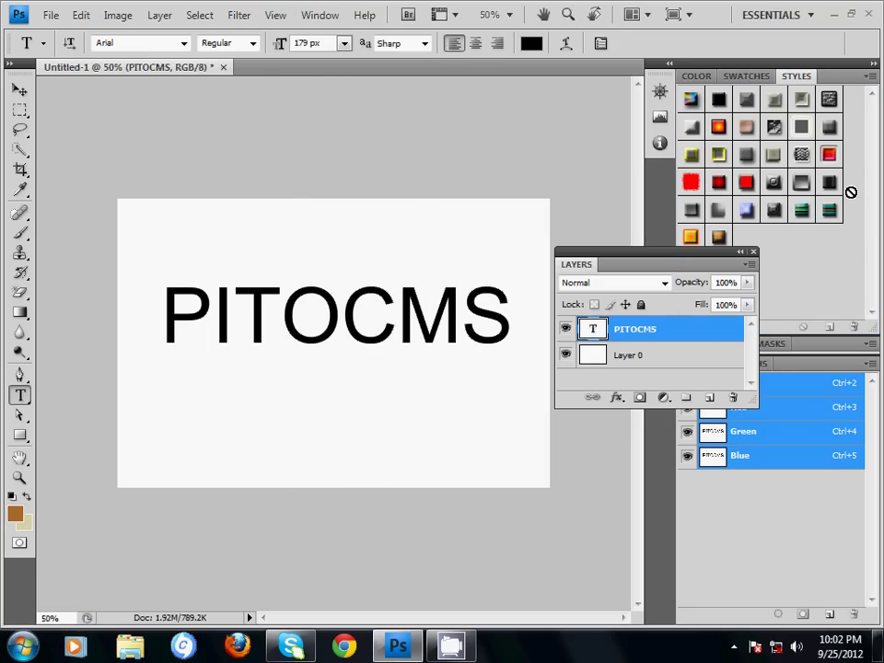
# - Try several preset styles on PITOCMS, settling on the multicolour striped style
pyautogui.click(804, 218)
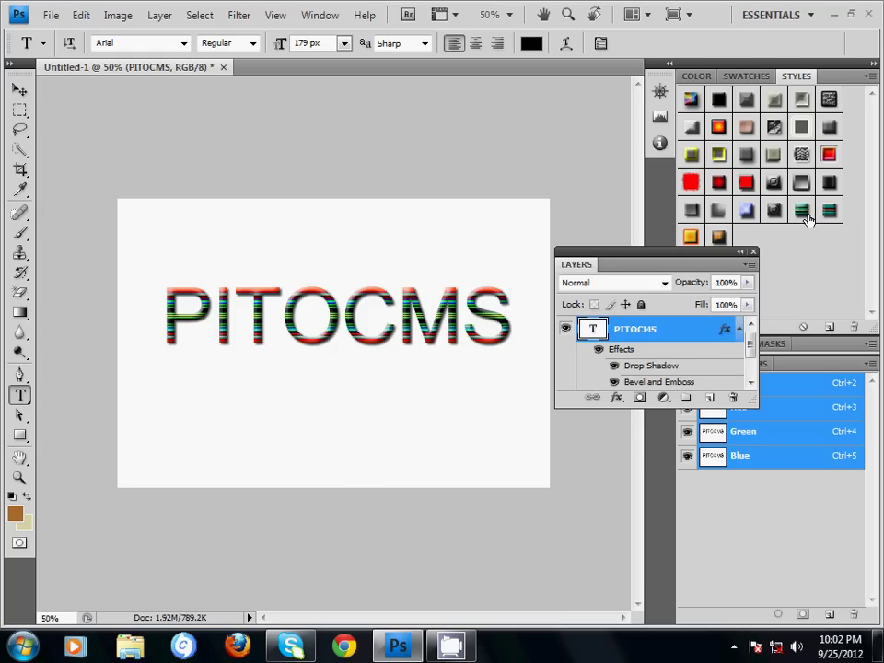
pyautogui.click(828, 214)
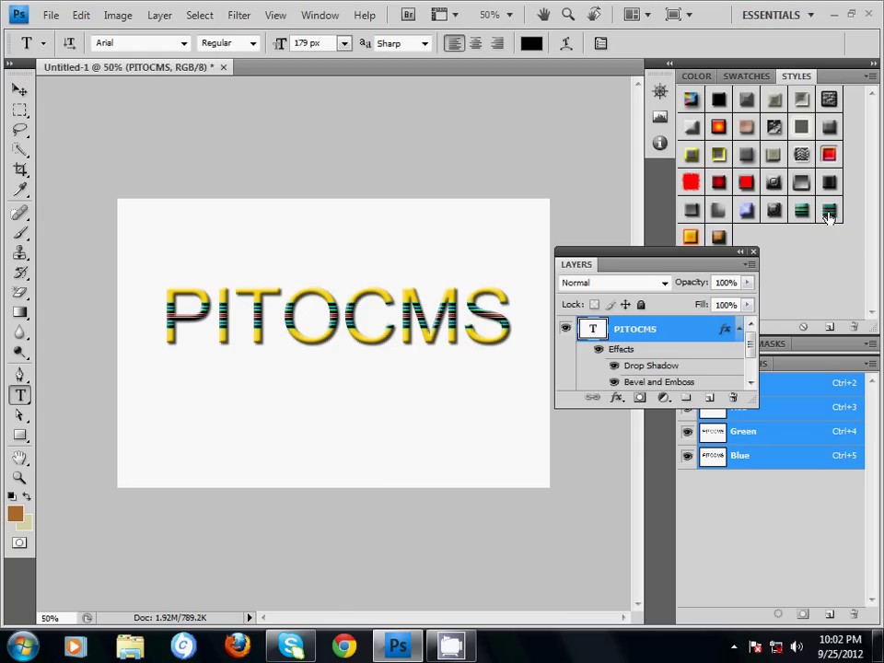
pyautogui.click(801, 211)
pyautogui.click(719, 126)
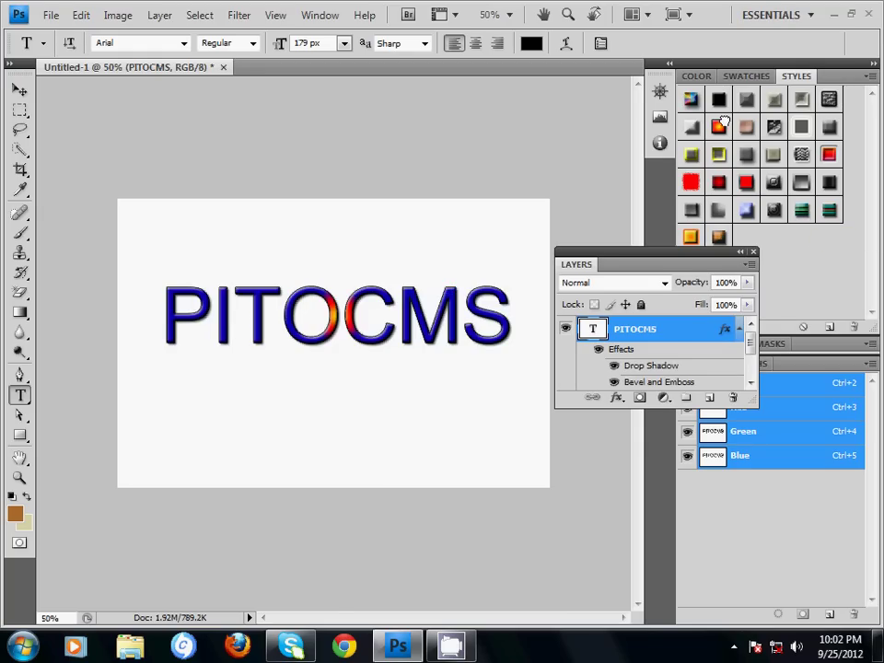
pyautogui.click(774, 126)
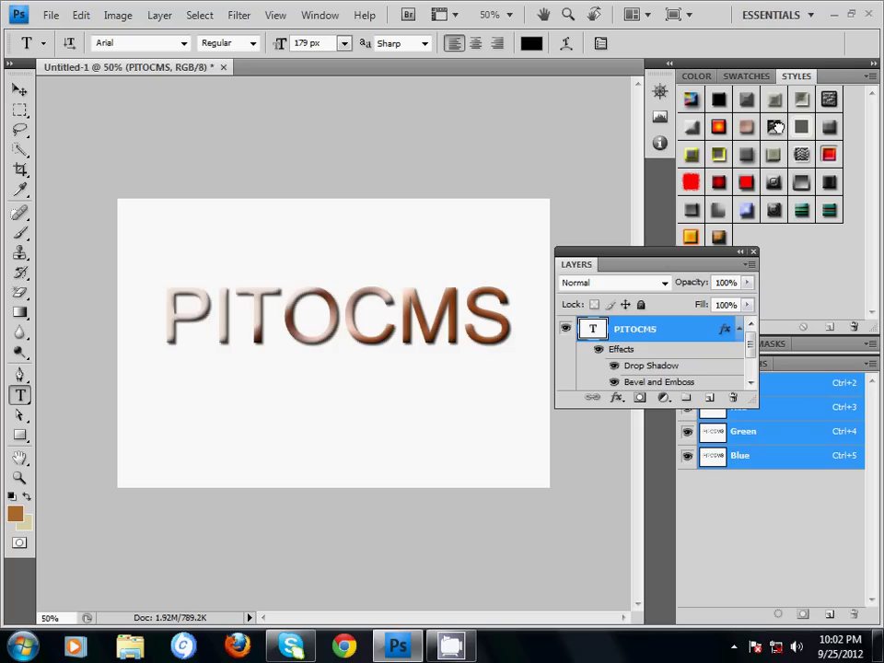
pyautogui.click(720, 99)
pyautogui.click(692, 100)
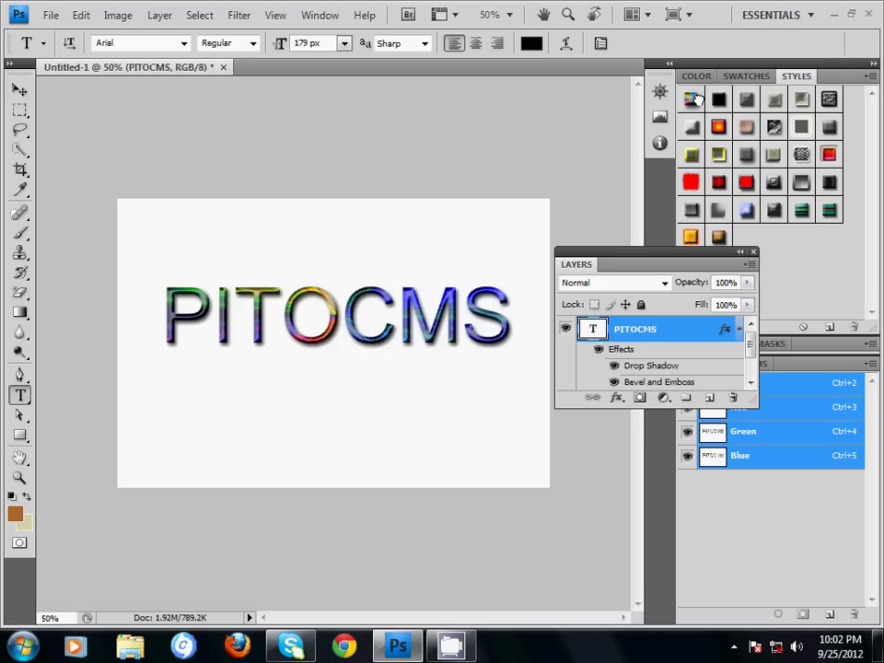
pyautogui.click(719, 235)
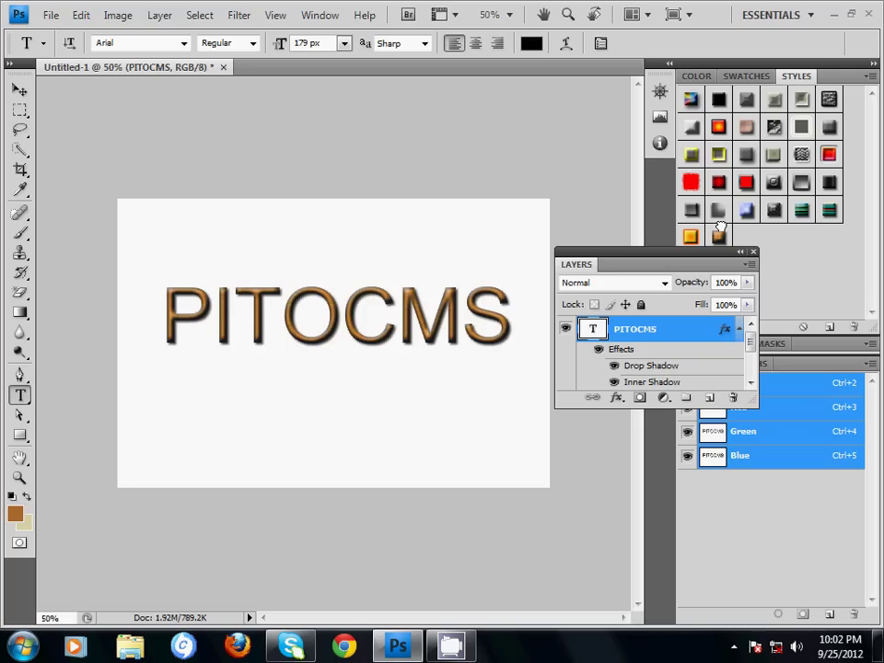
pyautogui.click(746, 210)
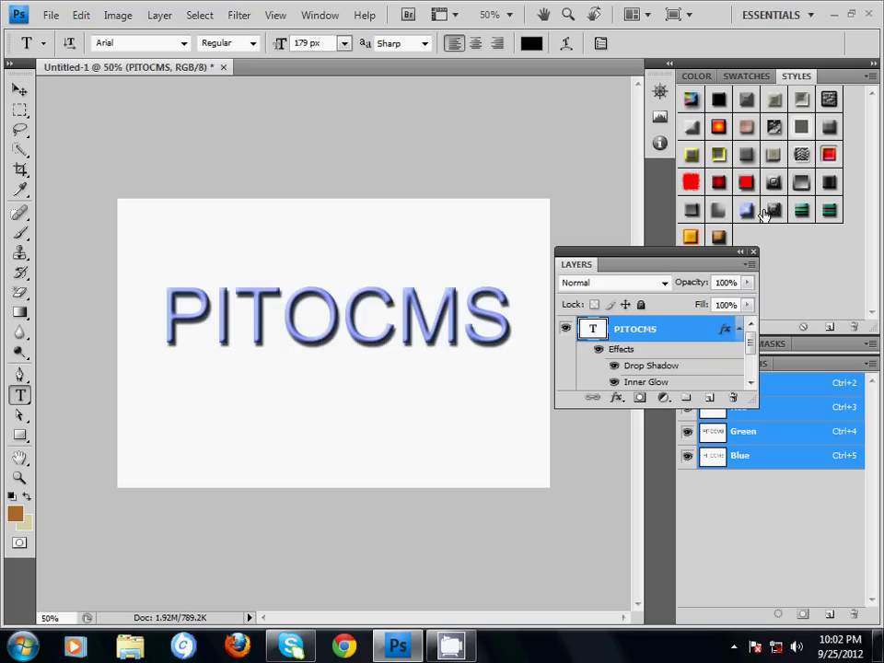
pyautogui.click(800, 211)
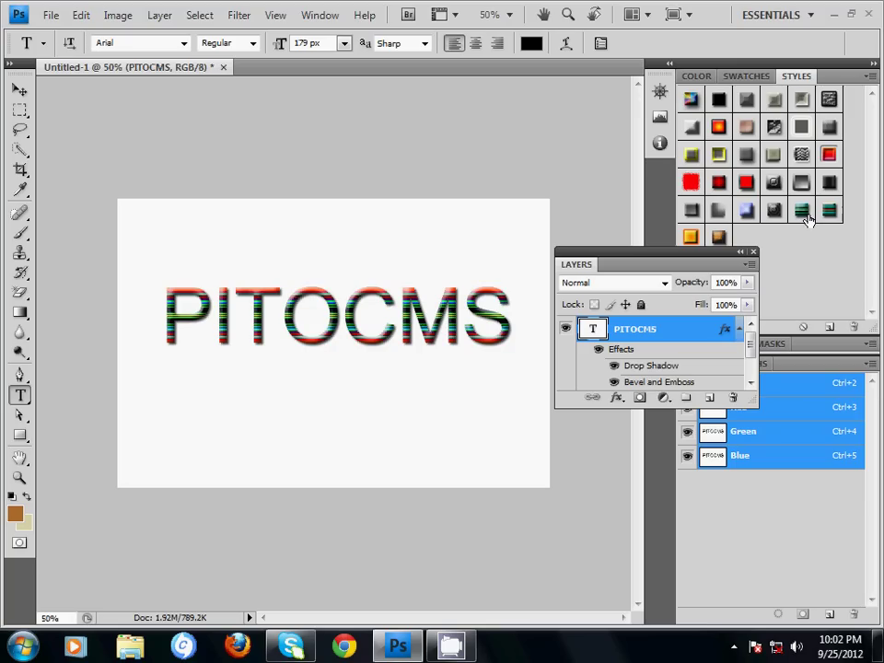
pyautogui.click(829, 212)
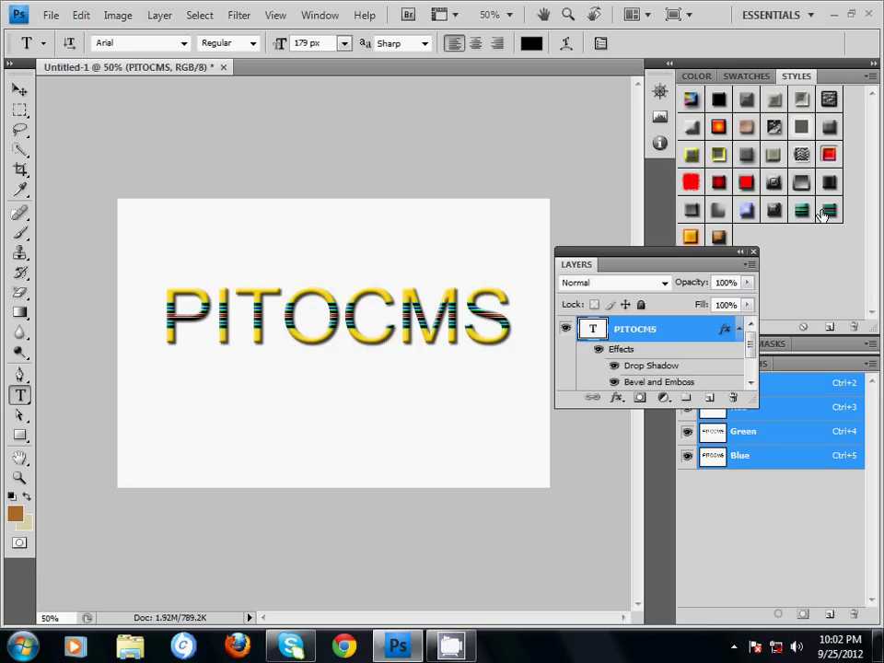
pyautogui.click(802, 211)
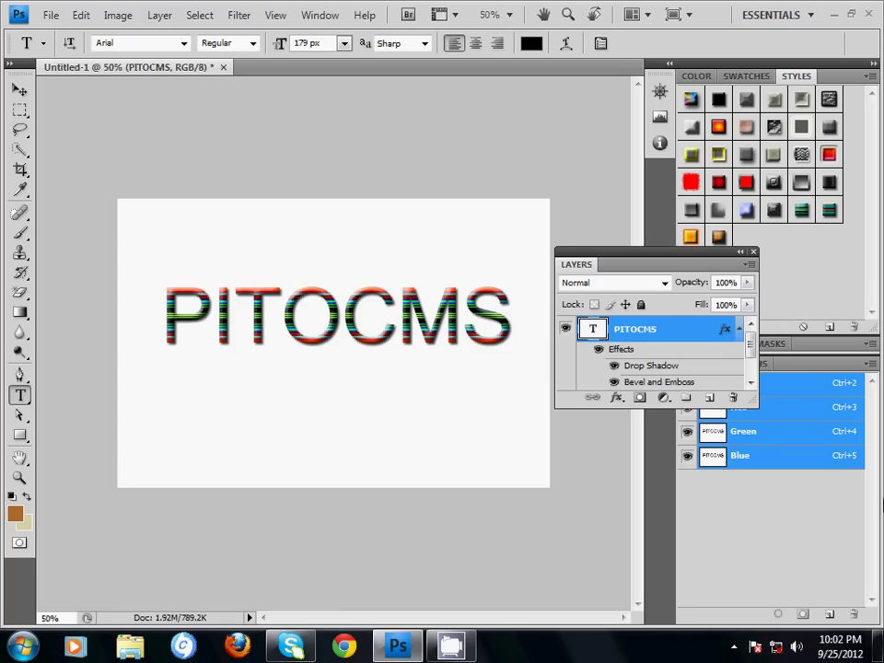
# - Enlarge the Layers panel and toggle Layer 0 and PITOCMS visibility off and on
pyautogui.moveTo(756, 406); pyautogui.dragTo(772, 511)
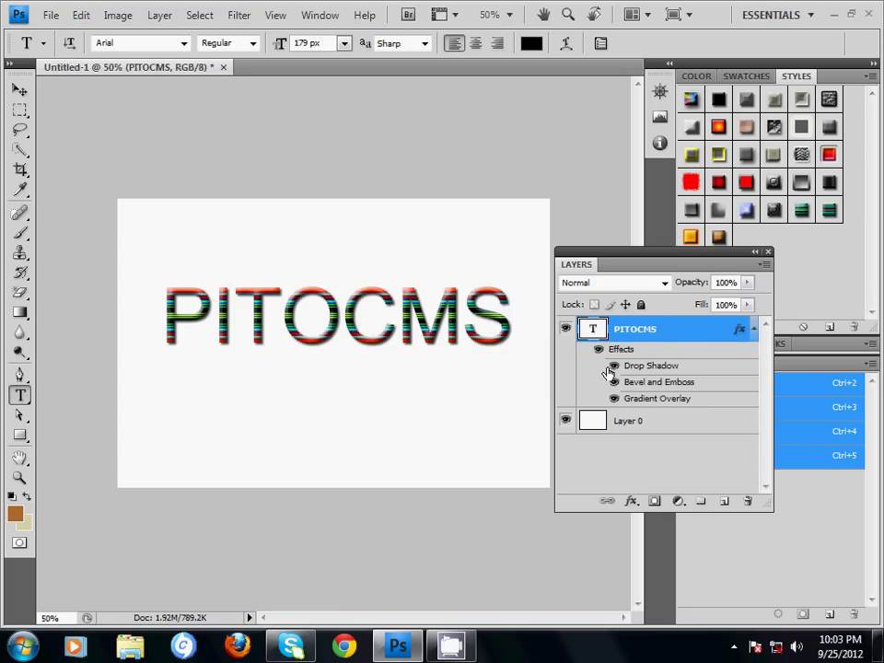
pyautogui.click(563, 421)
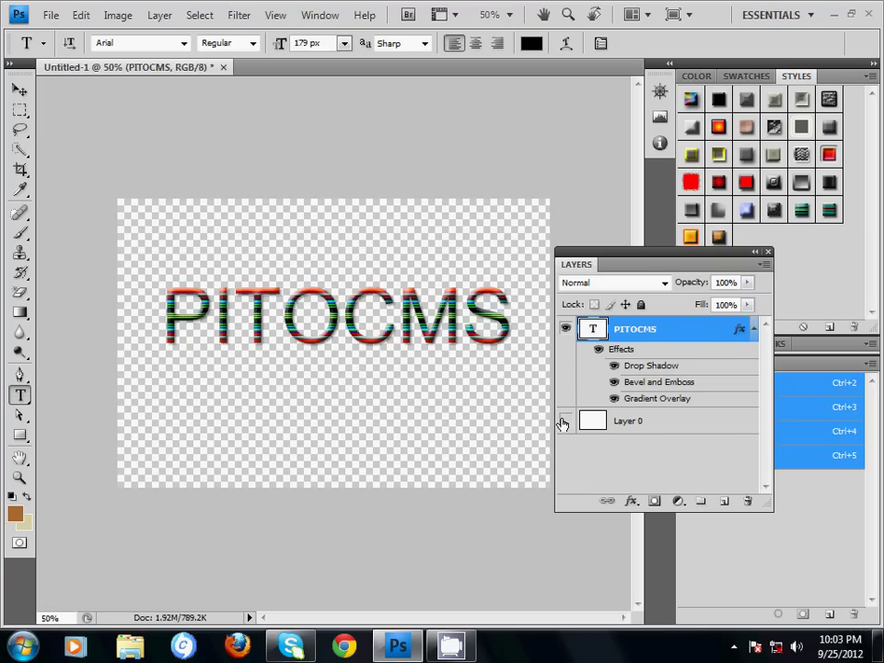
pyautogui.click(565, 420)
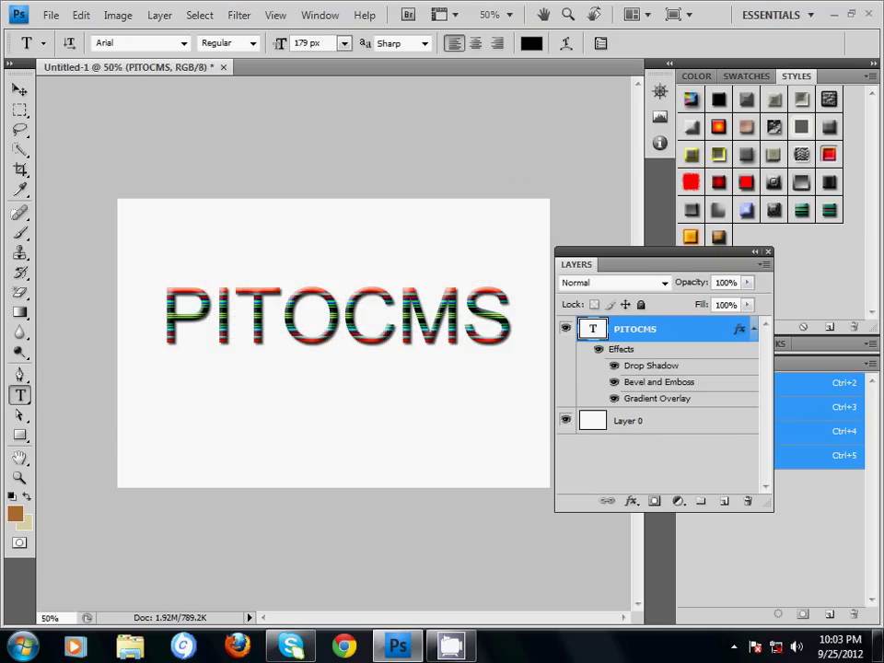
pyautogui.click(566, 329)
pyautogui.click(565, 329)
pyautogui.click(566, 421)
# - Duplicate the PITOCMS text layer and keep the copy selected
pyautogui.hotkey('ctrl', 'j')
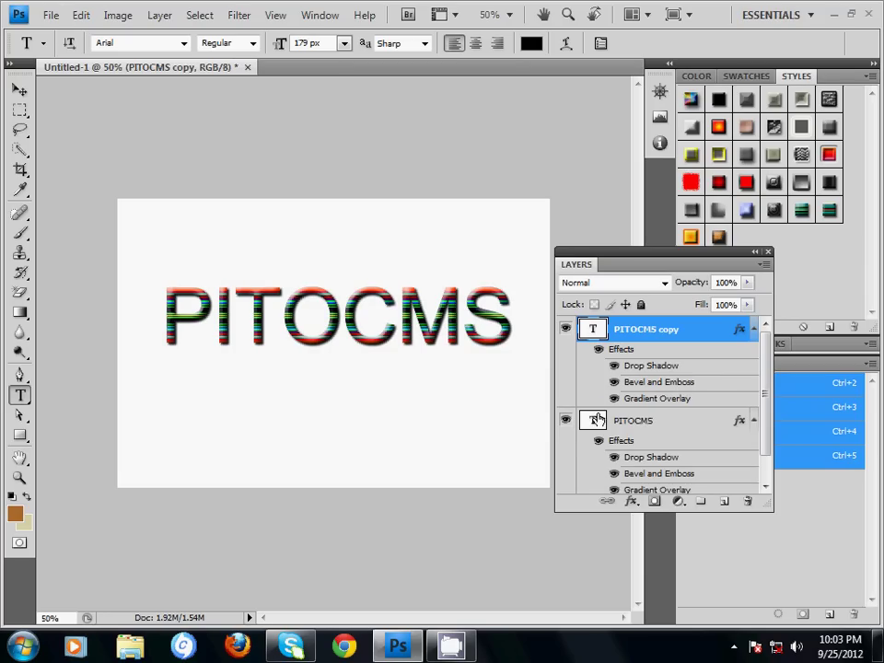
pyautogui.click(599, 420)
pyautogui.click(635, 333)
# - Flip the PITOCMS copy vertically and position it just below the original text
pyautogui.hotkey('ctrl', 't')
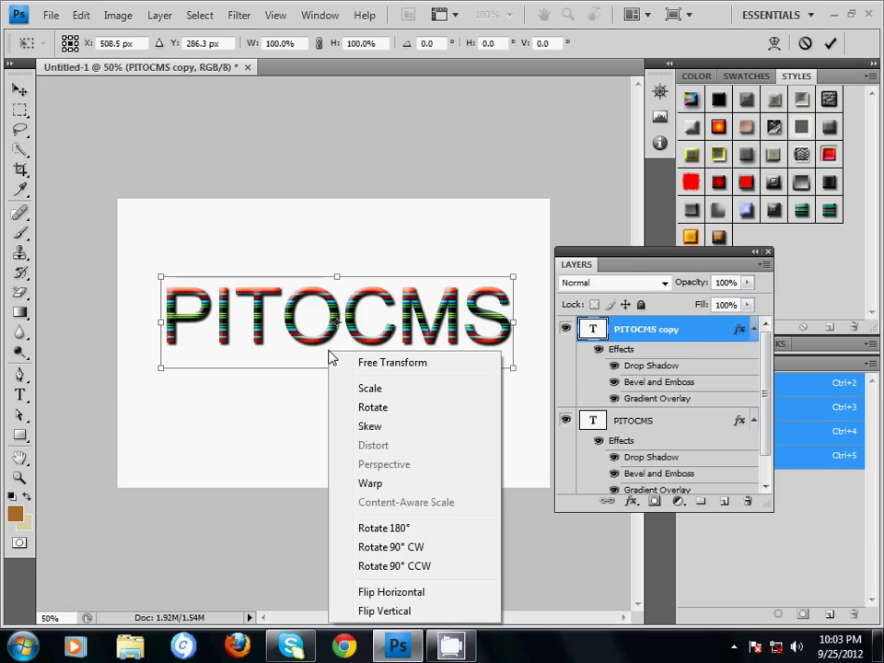
pyautogui.click(410, 592)
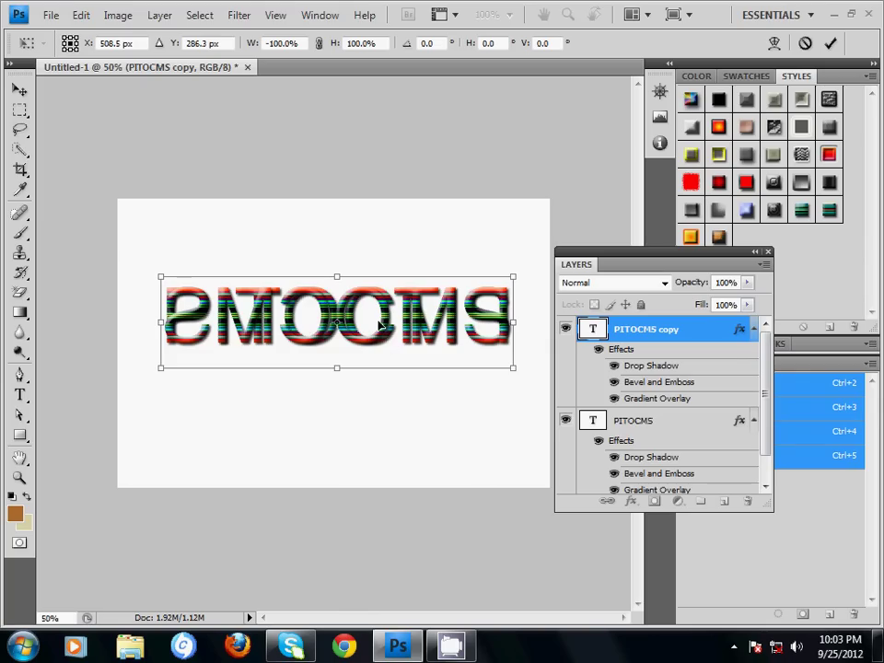
pyautogui.moveTo(387, 346); pyautogui.dragTo(375, 383)
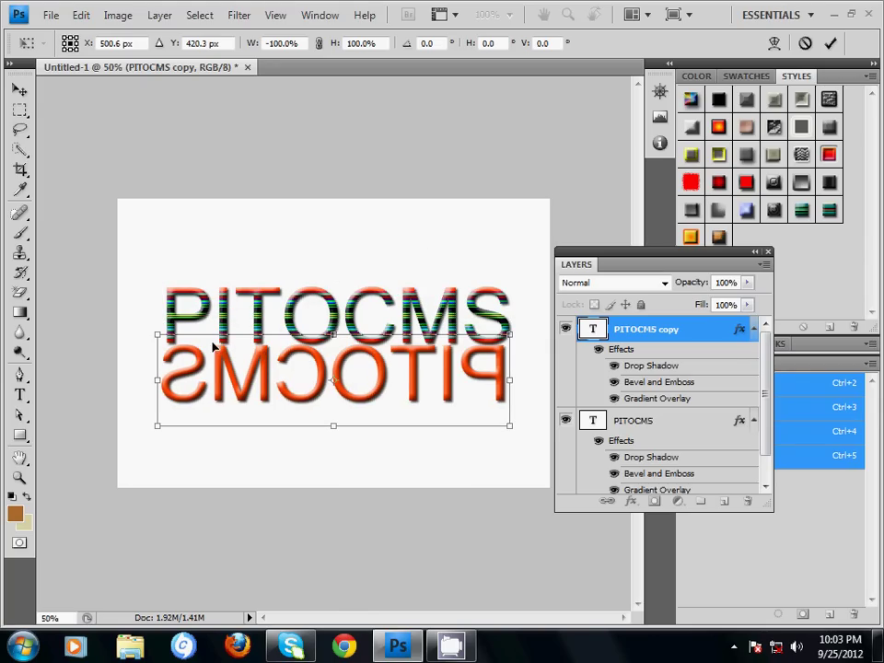
pyautogui.moveTo(264, 386); pyautogui.dragTo(265, 328)
pyautogui.rightClick(265, 327)
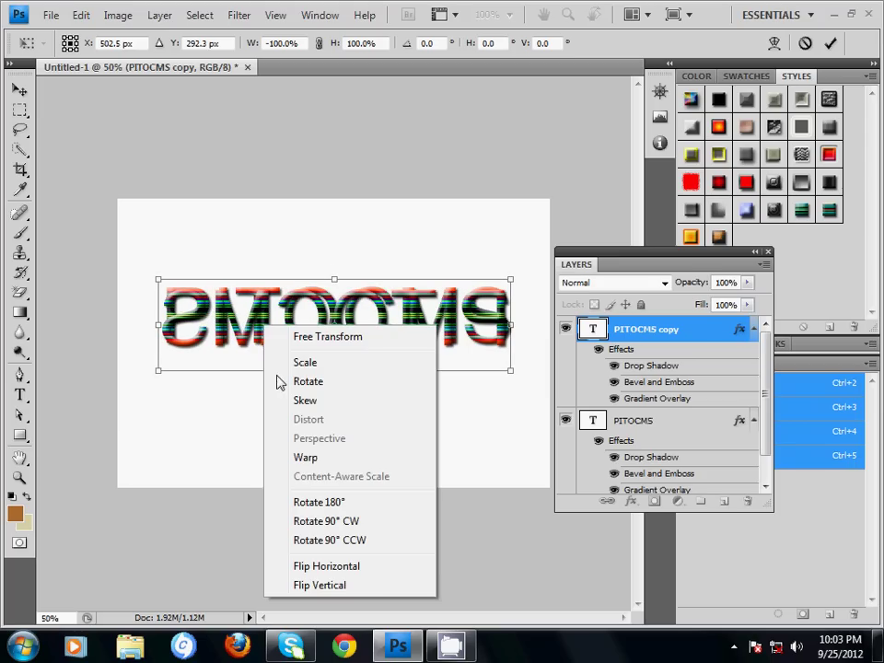
pyautogui.click(328, 567)
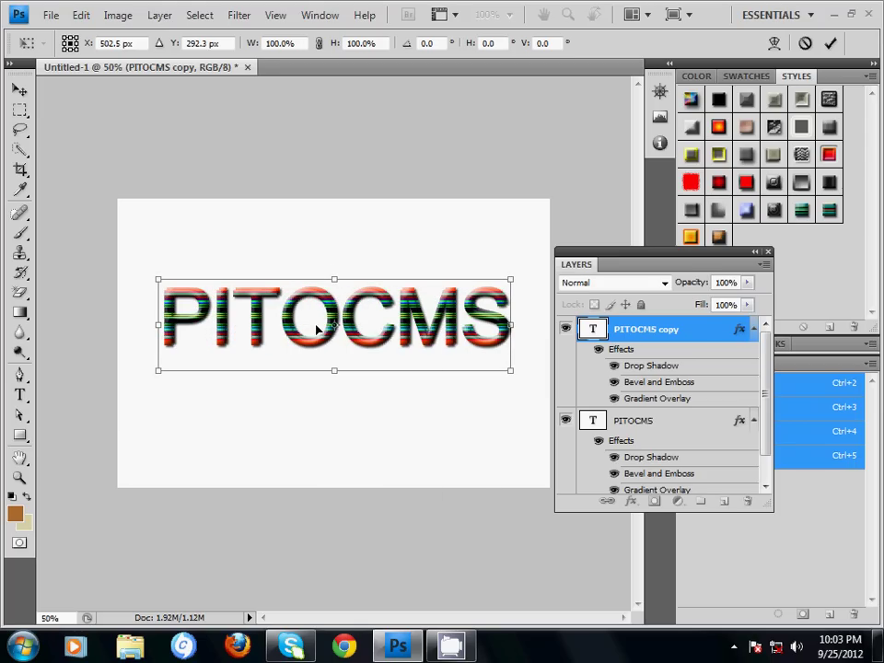
pyautogui.rightClick(316, 329)
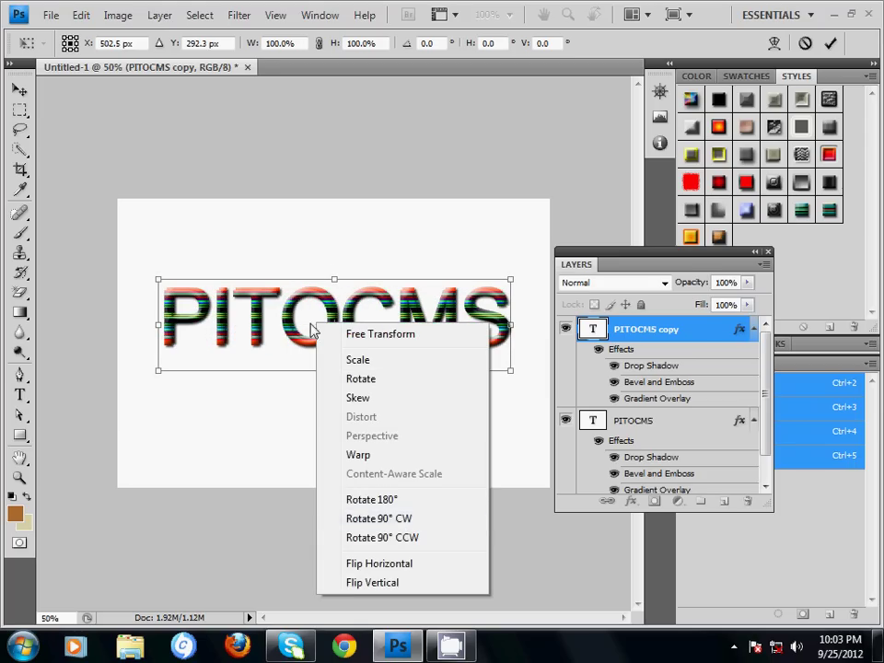
pyautogui.click(353, 583)
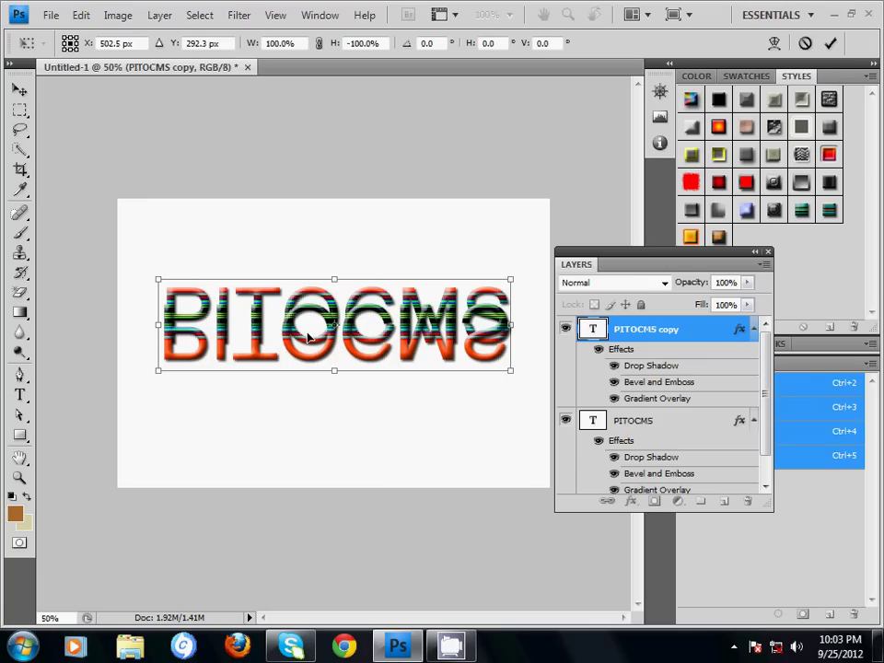
pyautogui.moveTo(308, 337); pyautogui.dragTo(309, 382)
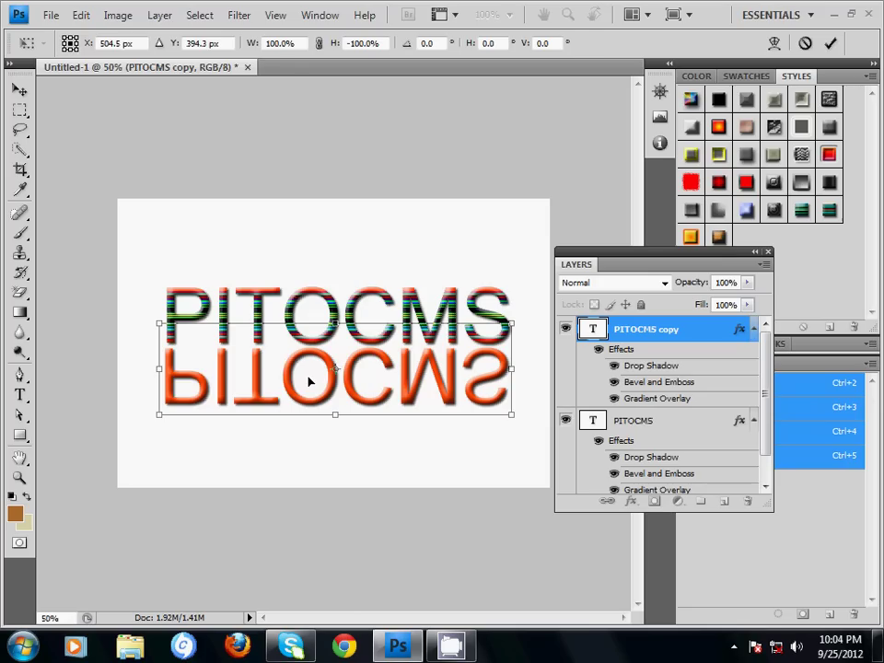
pyautogui.press('Return')
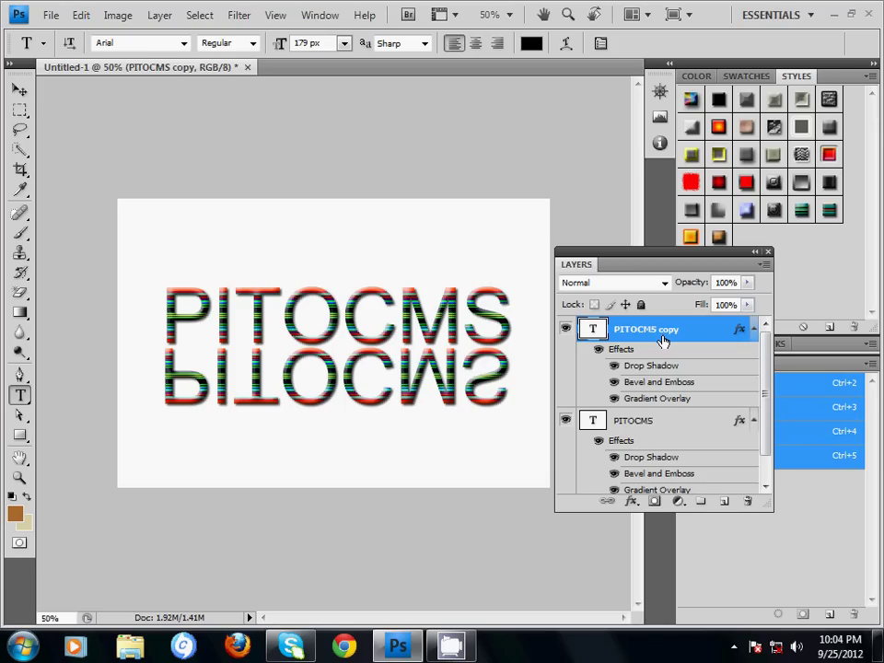
# - Add a layer mask to the PITOCMS copy and switch to the Gradient Tool
pyautogui.click(653, 502)
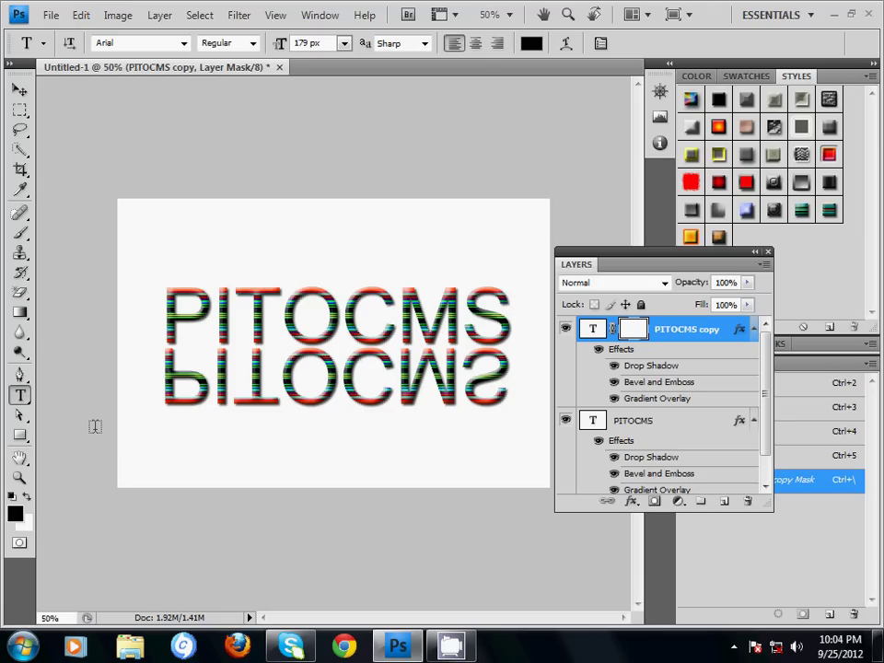
pyautogui.click(19, 312)
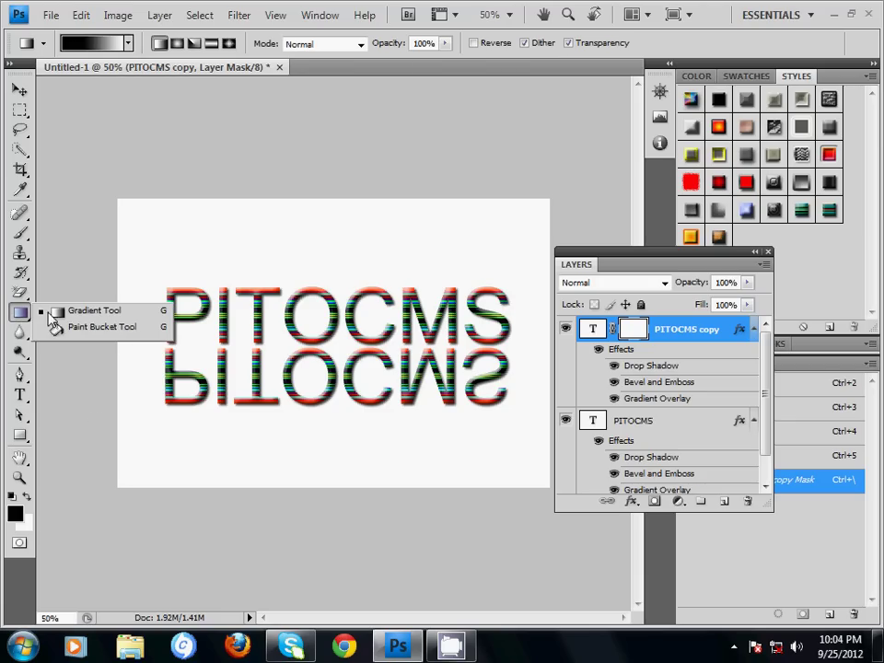
pyautogui.click(20, 312)
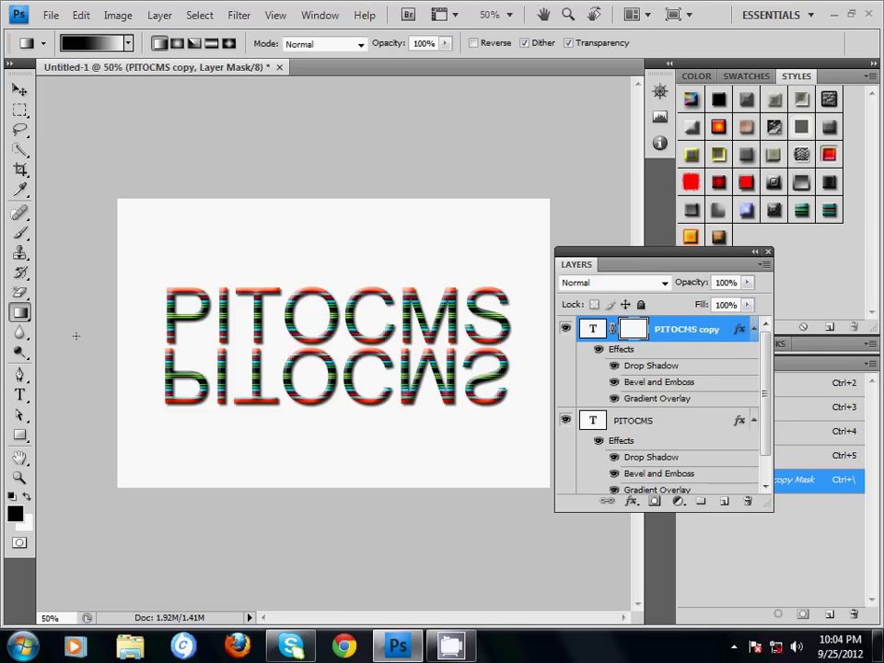
pyautogui.click(21, 312)
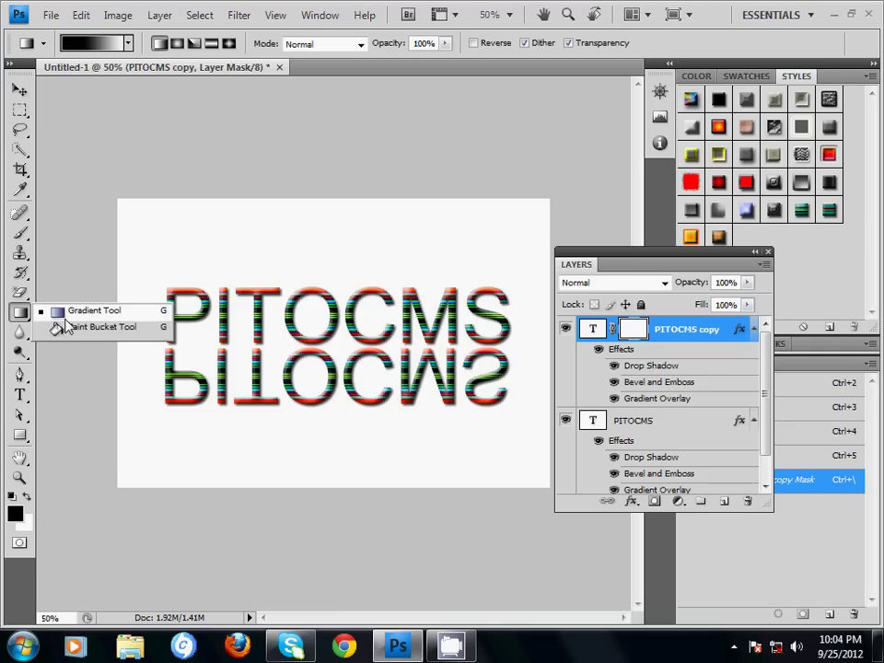
pyautogui.click(64, 311)
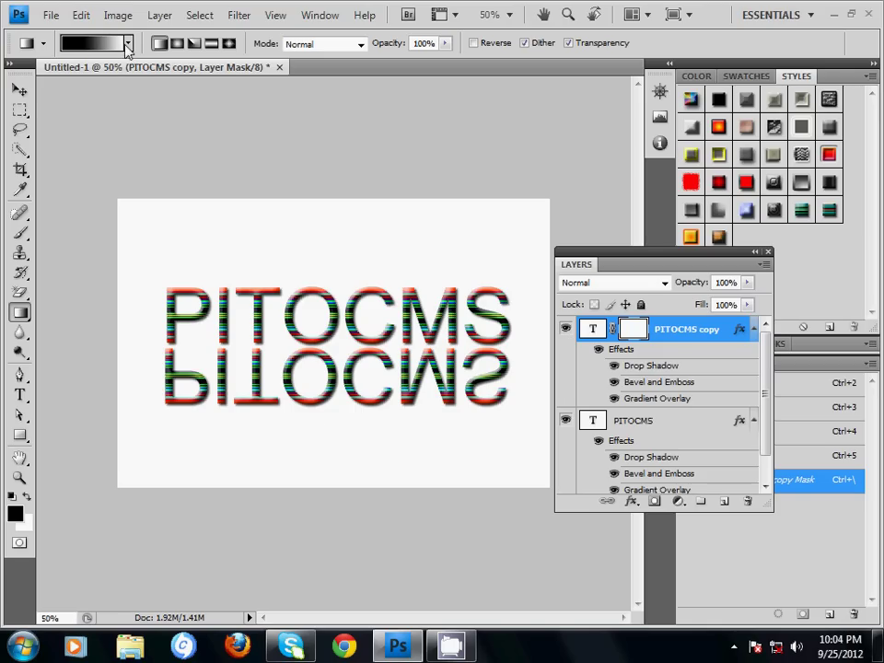
# - Choose the black-to-white gradient in the Gradient Editor
pyautogui.click(128, 43)
pyautogui.click(128, 44)
pyautogui.click(95, 44)
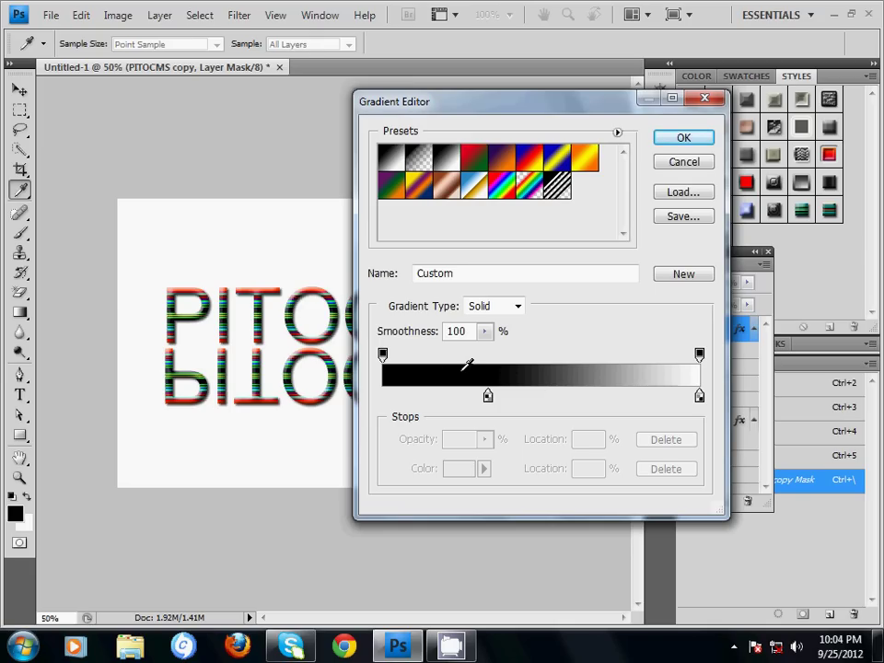
pyautogui.click(682, 138)
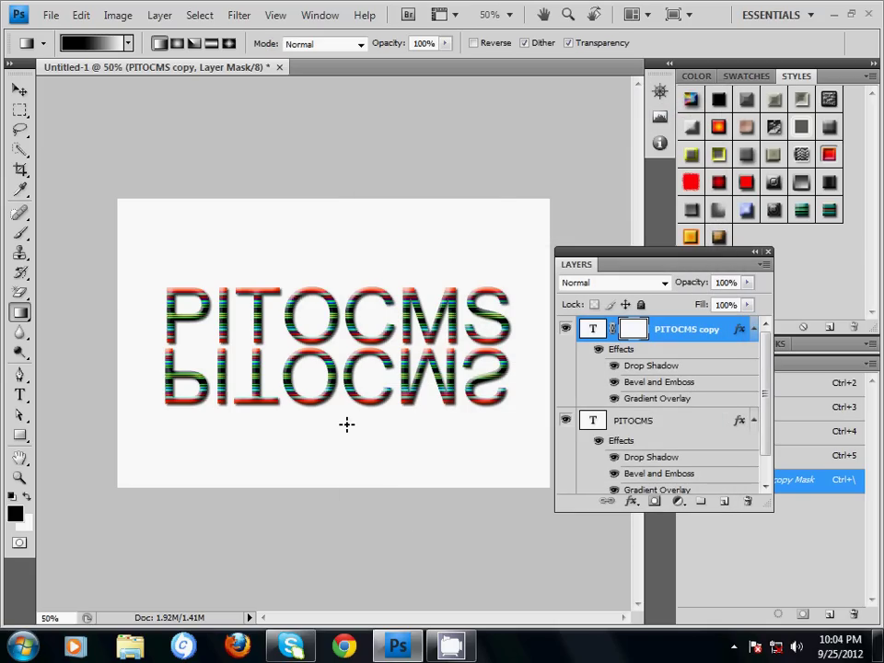
# - Draw a vertical gradient on the copy's mask so the reflection fades toward the bottom
pyautogui.moveTo(338, 417)
pyautogui.mouseDown()
pyautogui.moveTo(352, 387)
pyautogui.moveTo(342, 386)
pyautogui.mouseUp()
pyautogui.moveTo(341, 388)
pyautogui.mouseDown()
pyautogui.moveTo(342, 396)
pyautogui.moveTo(342, 388)
pyautogui.mouseUp()
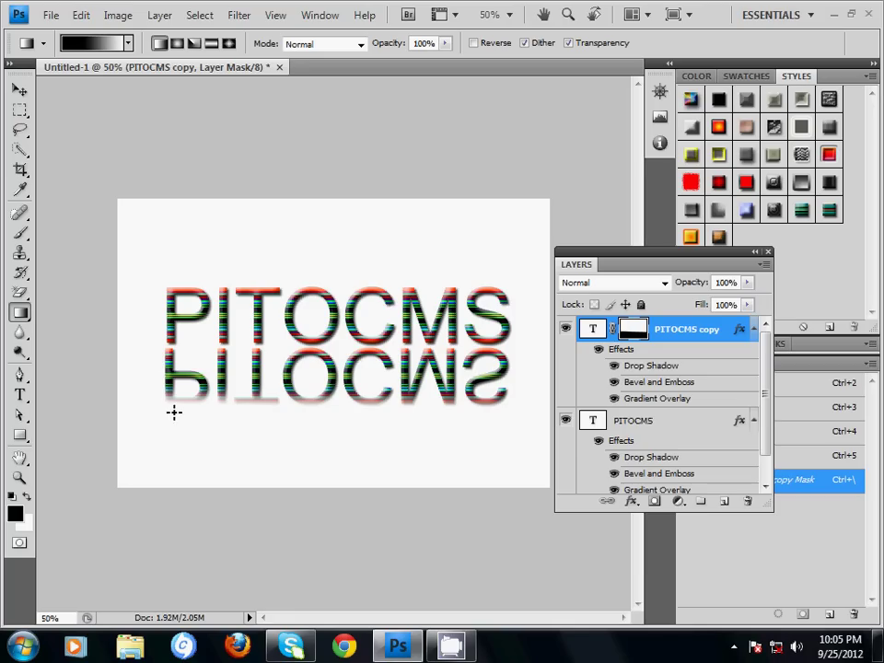
pyautogui.moveTo(335, 420)
pyautogui.mouseDown()
pyautogui.moveTo(341, 378)
pyautogui.moveTo(343, 390)
pyautogui.mouseUp()
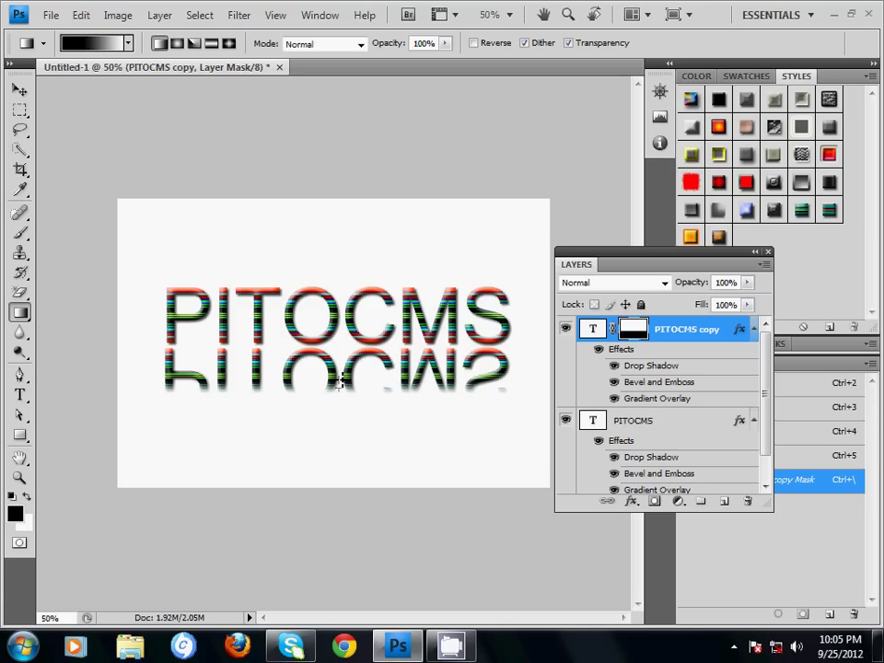
pyautogui.moveTo(343, 398); pyautogui.dragTo(346, 376)
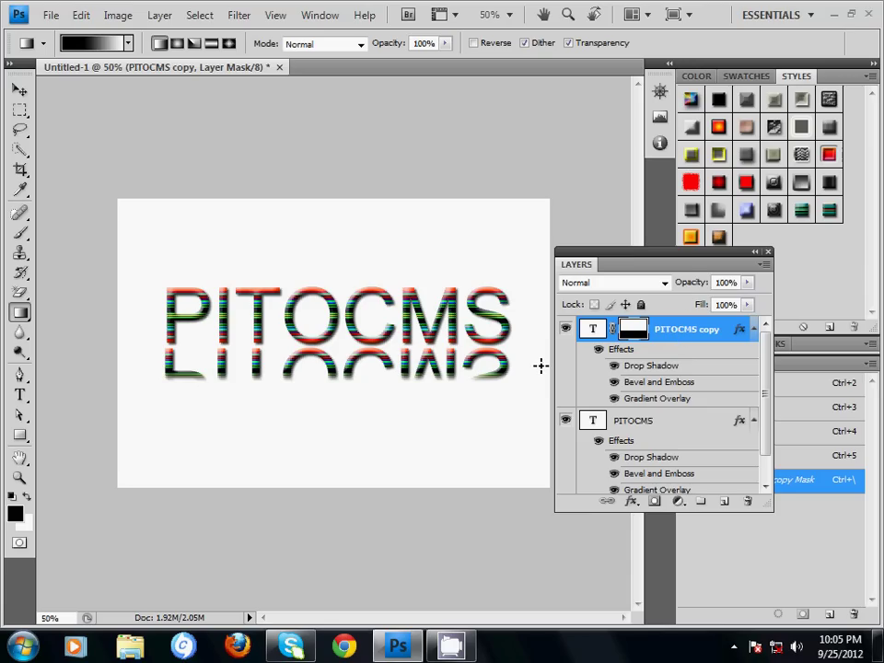
# - Set the PITOCMS copy layer's opacity to 29%
pyautogui.click(747, 283)
pyautogui.moveTo(747, 304); pyautogui.dragTo(686, 304)
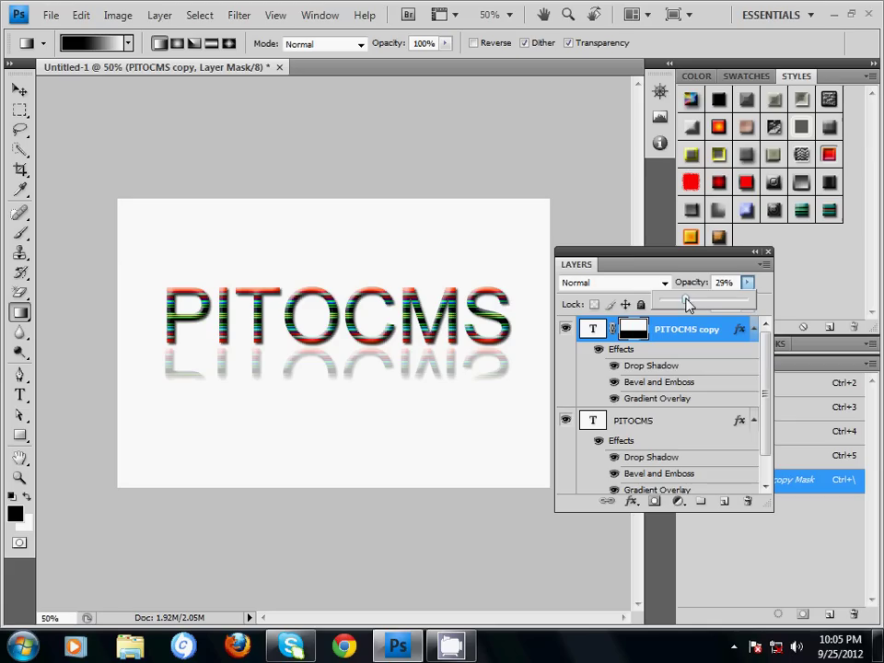
pyautogui.moveTo(686, 303); pyautogui.dragTo(686, 304)
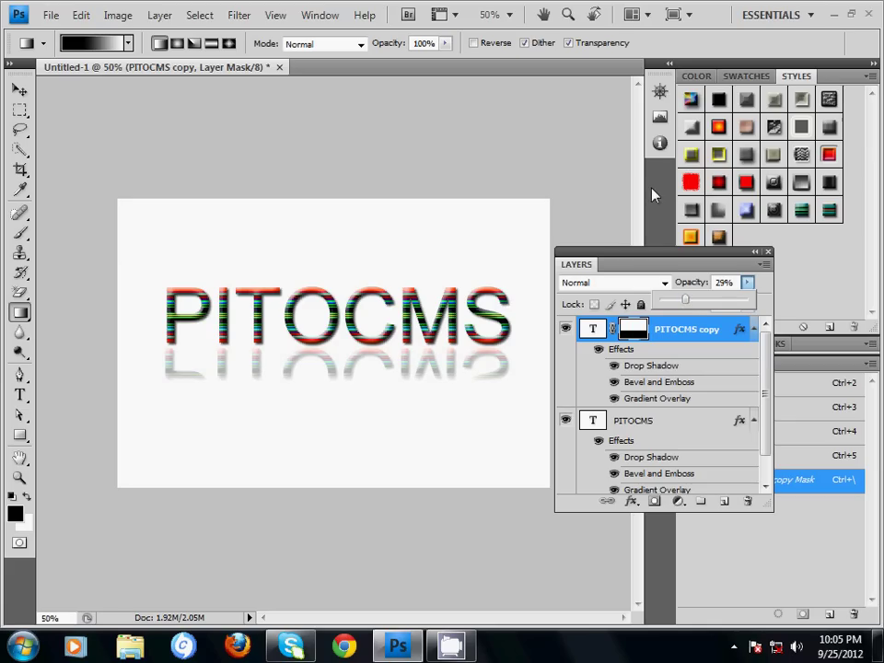
pyautogui.click(594, 178)
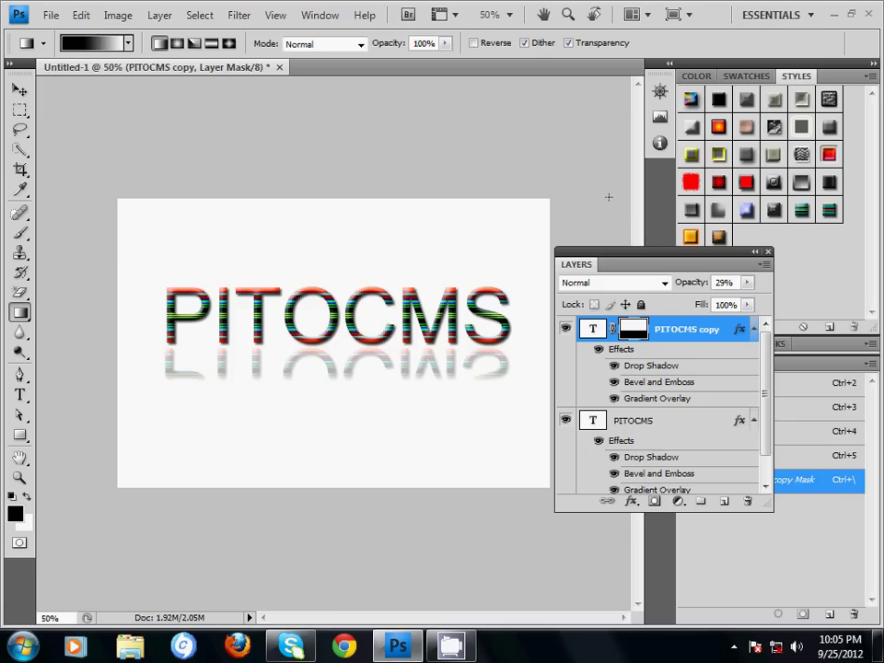